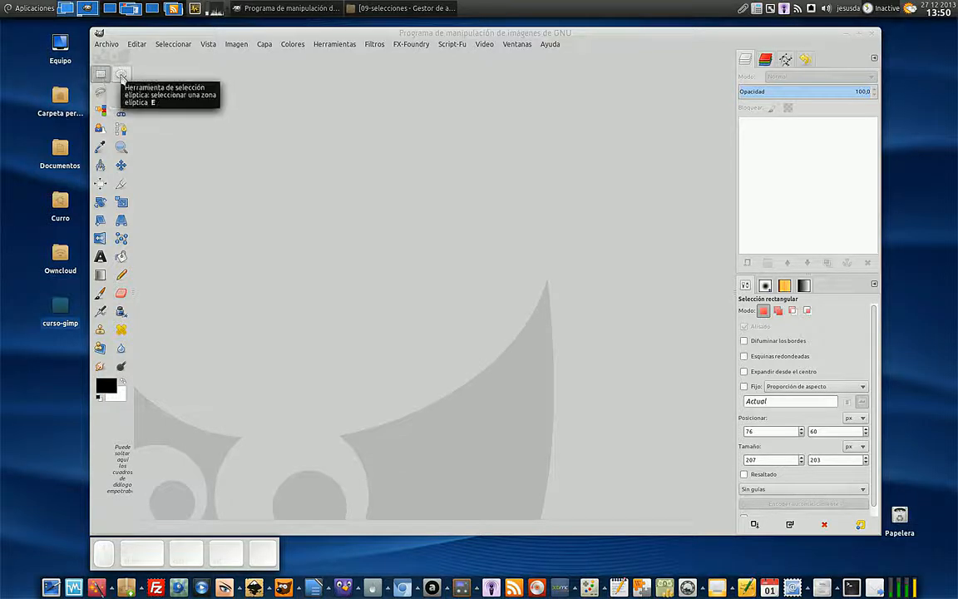
Step: Switch to the file manager and open selecciones2.xcf from the 09-selecciones folder in GIMP
left_click(399, 9)
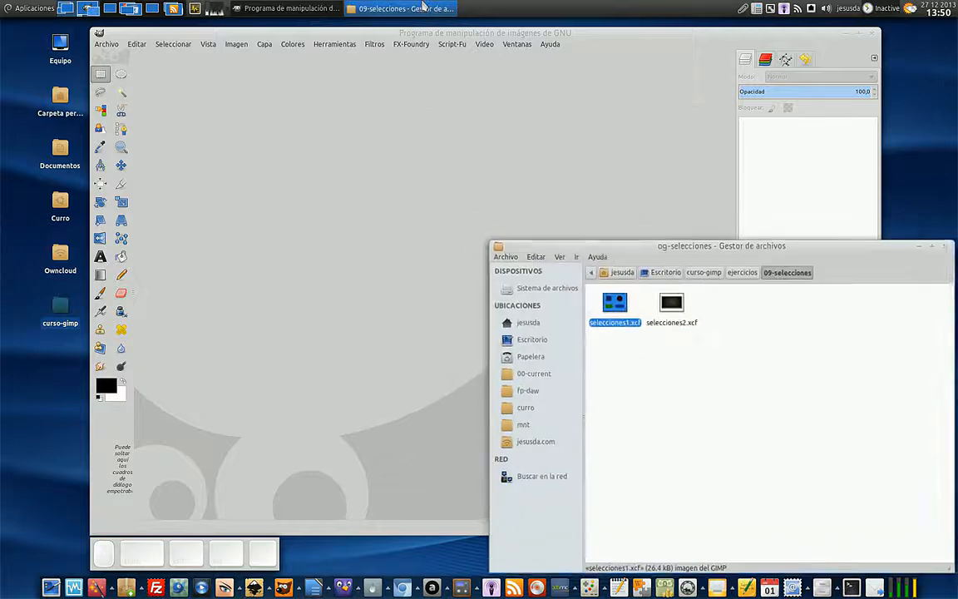
left_click(632, 345)
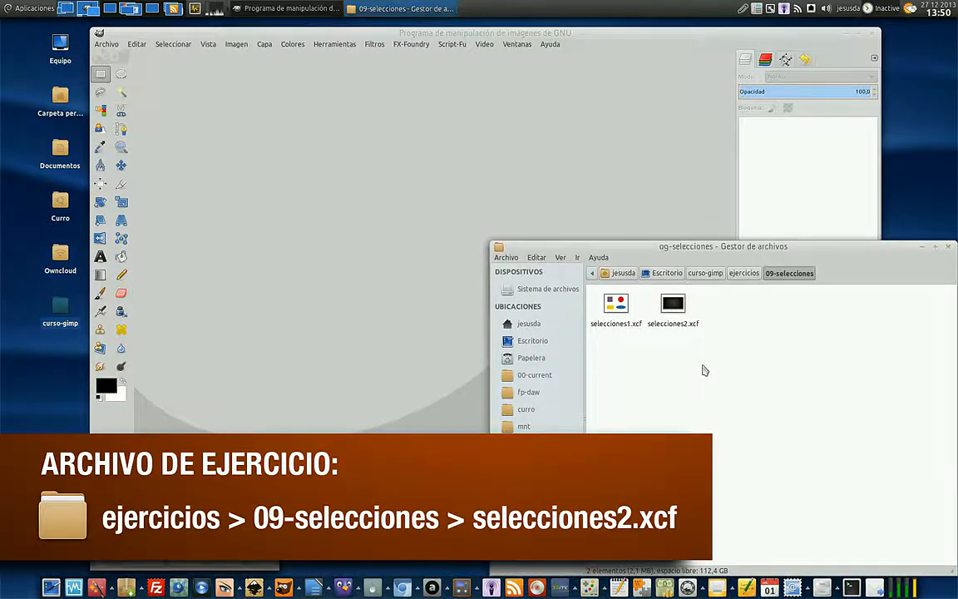
left_click(683, 308)
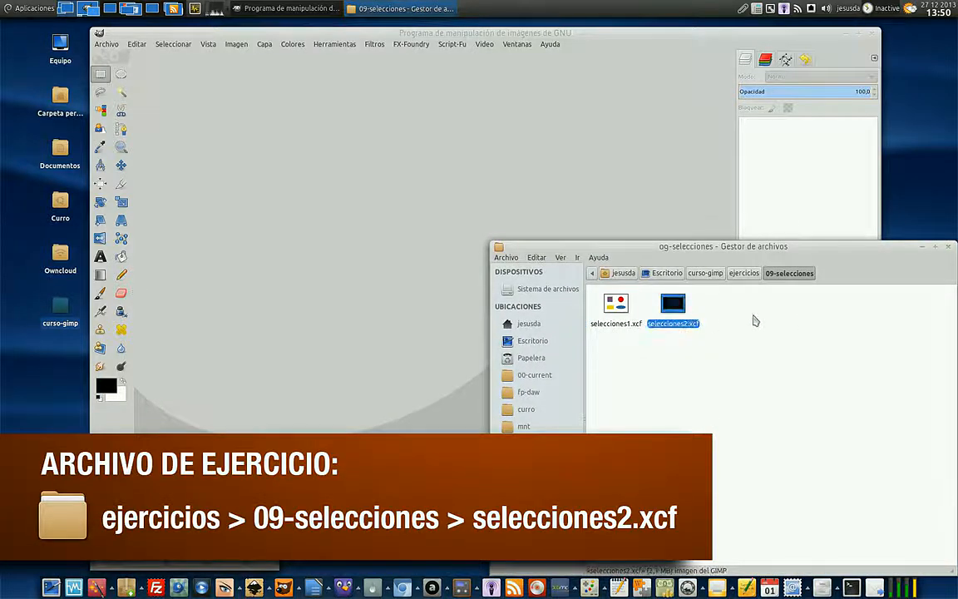
left_click_drag(684, 308, 387, 195)
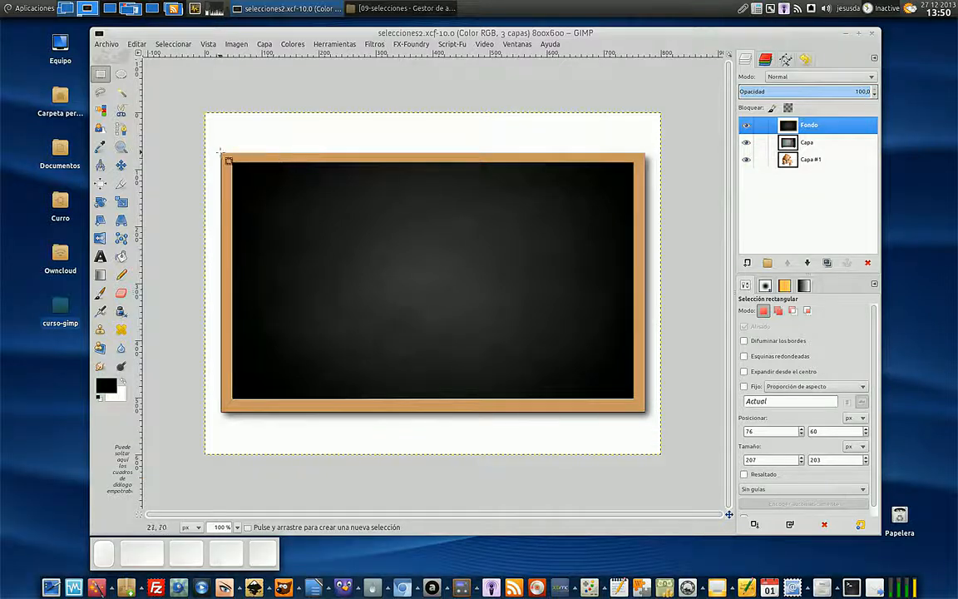
Step: Select the whole framed blackboard with a rectangular selection of about 746 × 457 px, and clear the selection
left_click_drag(221, 152, 645, 410)
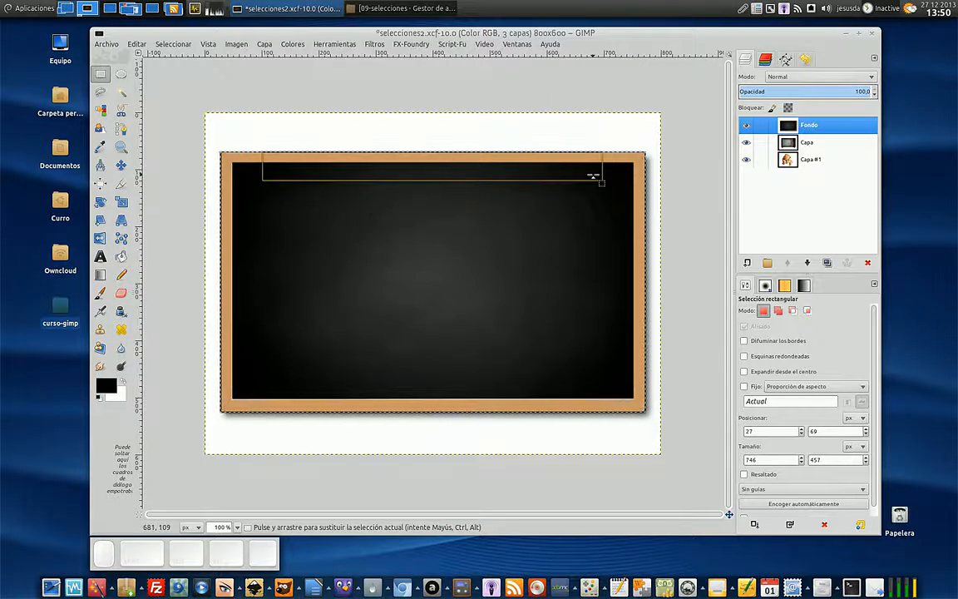
left_click(456, 317)
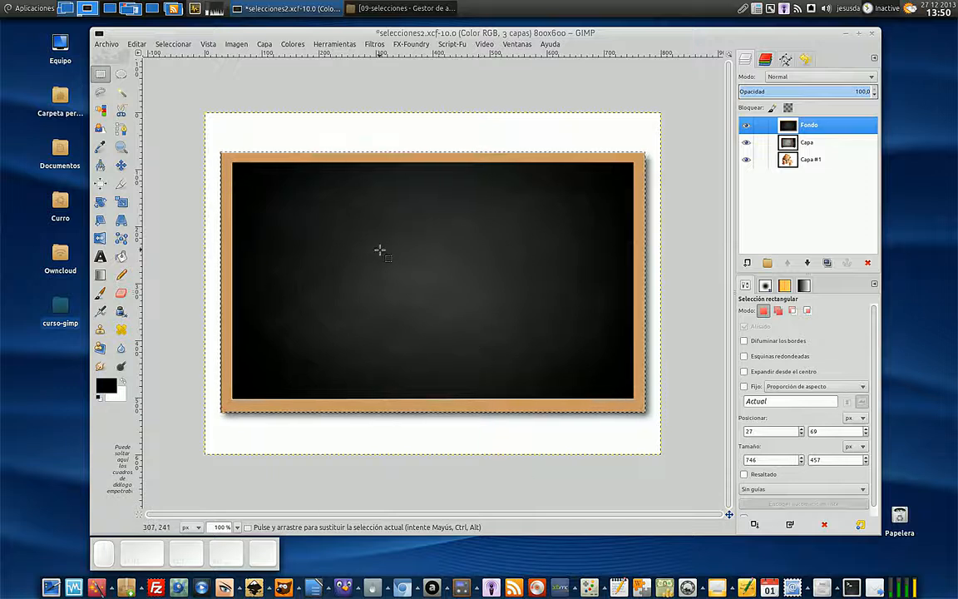
left_click(419, 133)
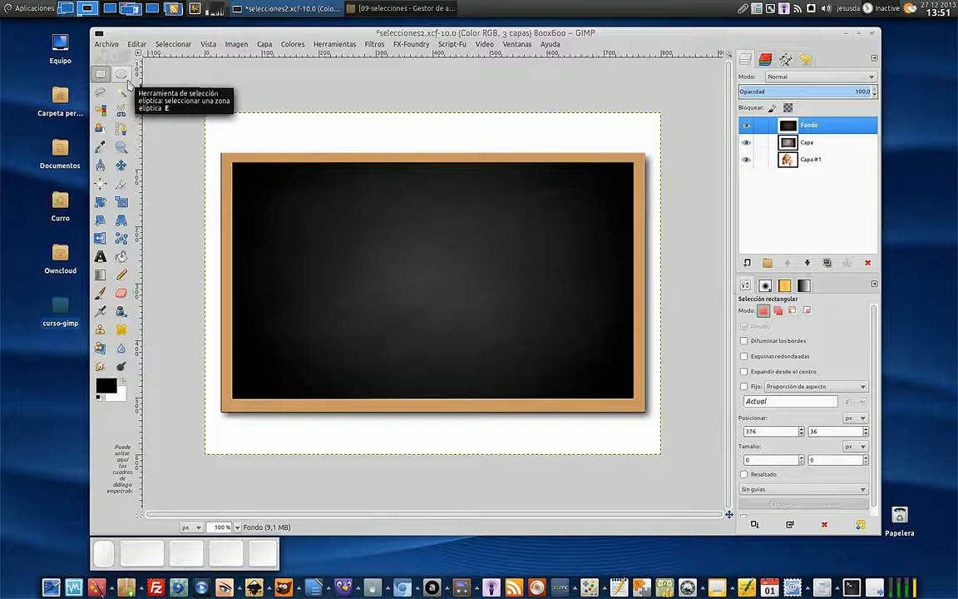
Step: Hide the Fondo layer and make the Capa layer with the television active
left_click(746, 126)
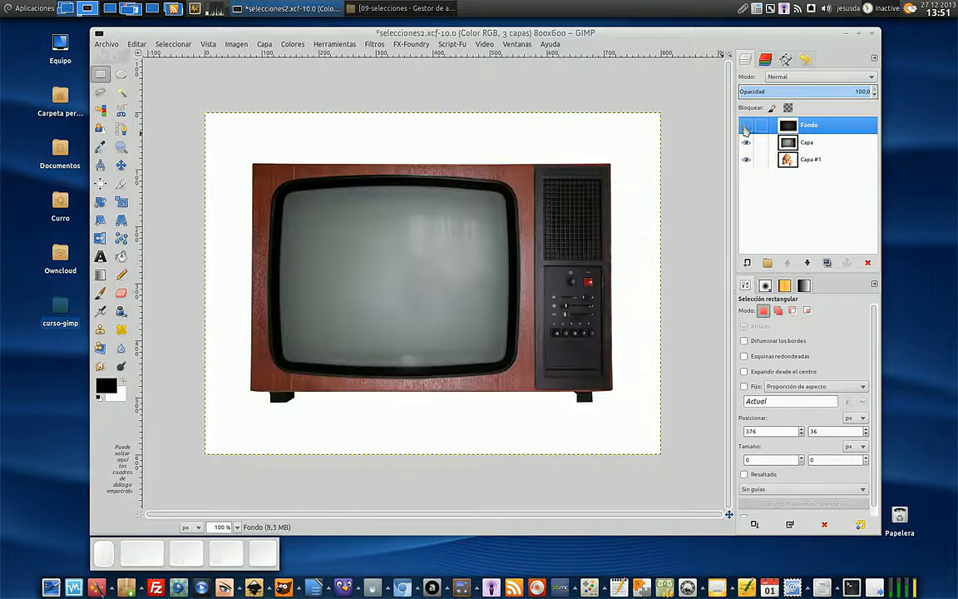
left_click(799, 143)
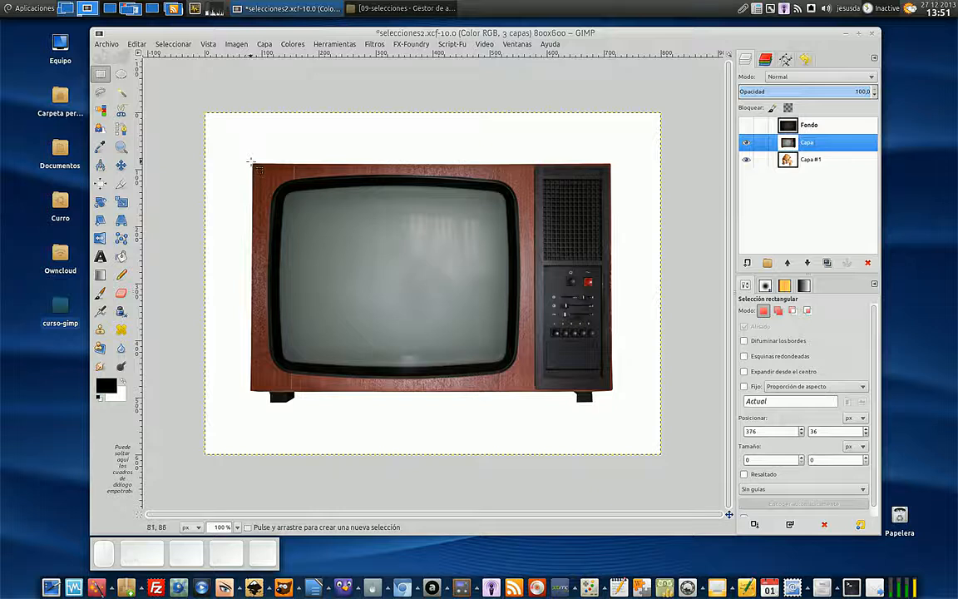
Step: Select the television cabinet with a rectangle and adjust its left and upper edges to about 634 × 400 px
left_click_drag(251, 162, 612, 391)
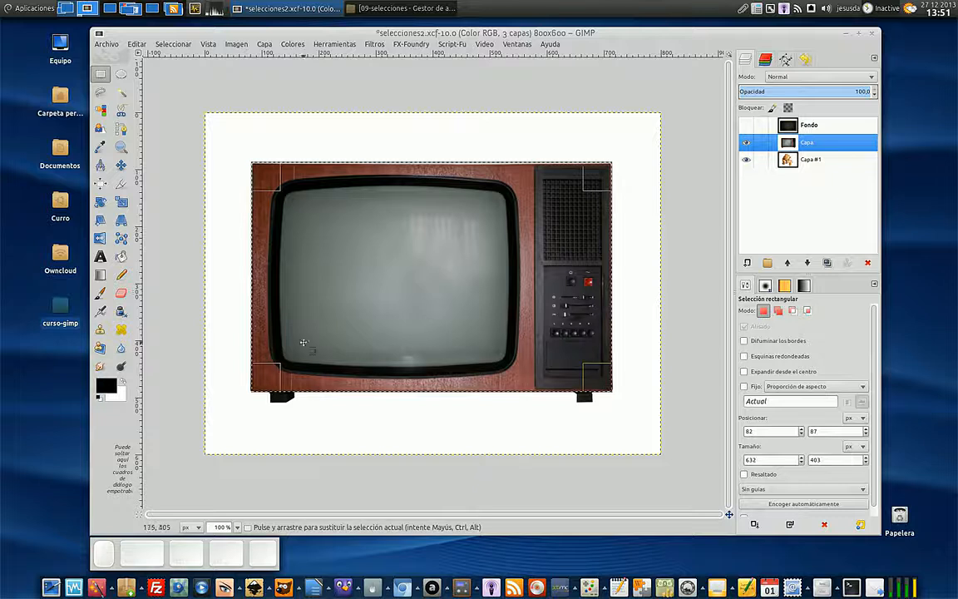
left_click_drag(280, 314, 277, 313)
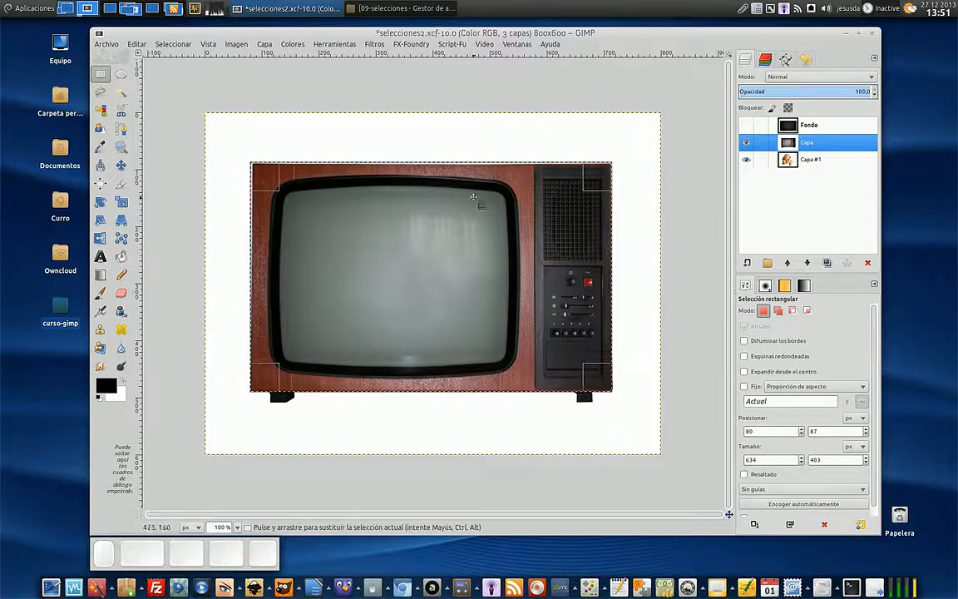
left_click_drag(468, 188, 468, 190)
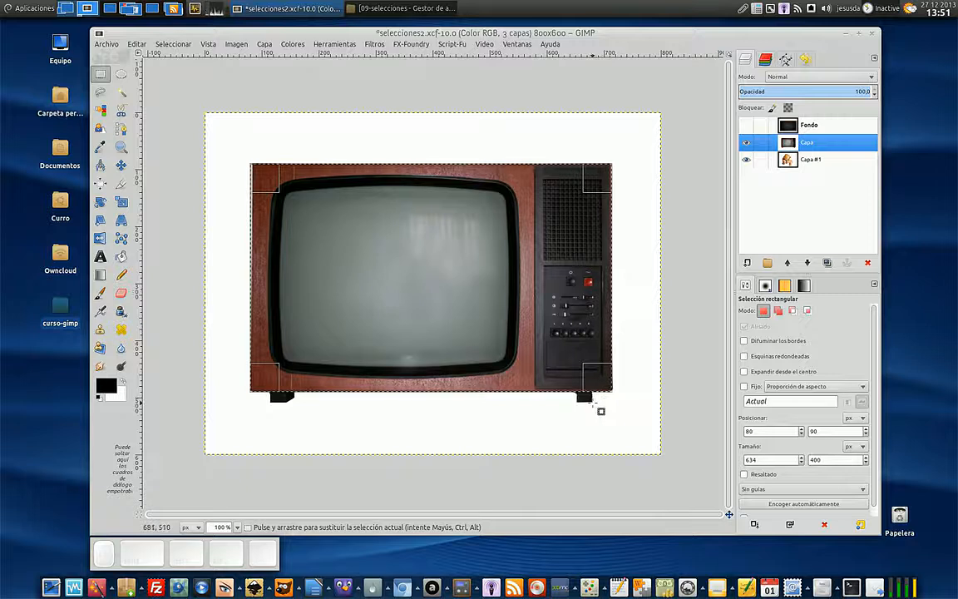
Step: Select the television's right foot with a rectangle, replace it with one around the left foot about 50 × 21 px, and clear the selection
left_click_drag(599, 408, 571, 387)
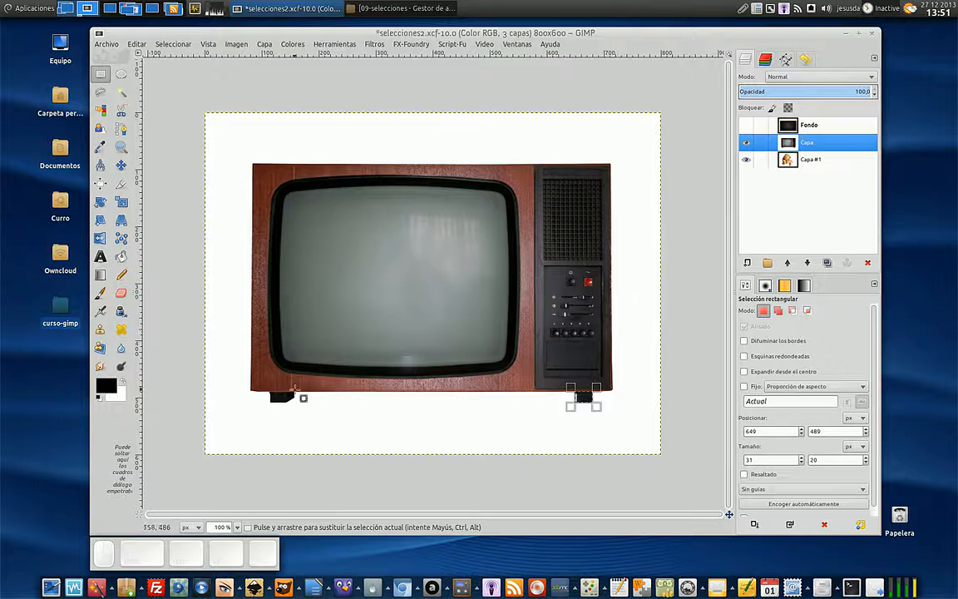
left_click_drag(269, 390, 297, 402)
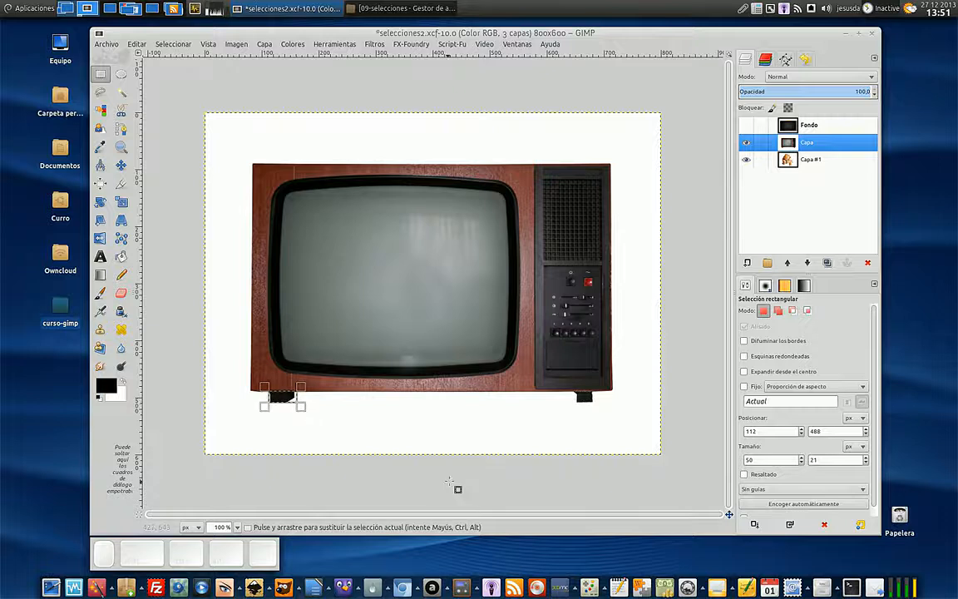
left_click(423, 445)
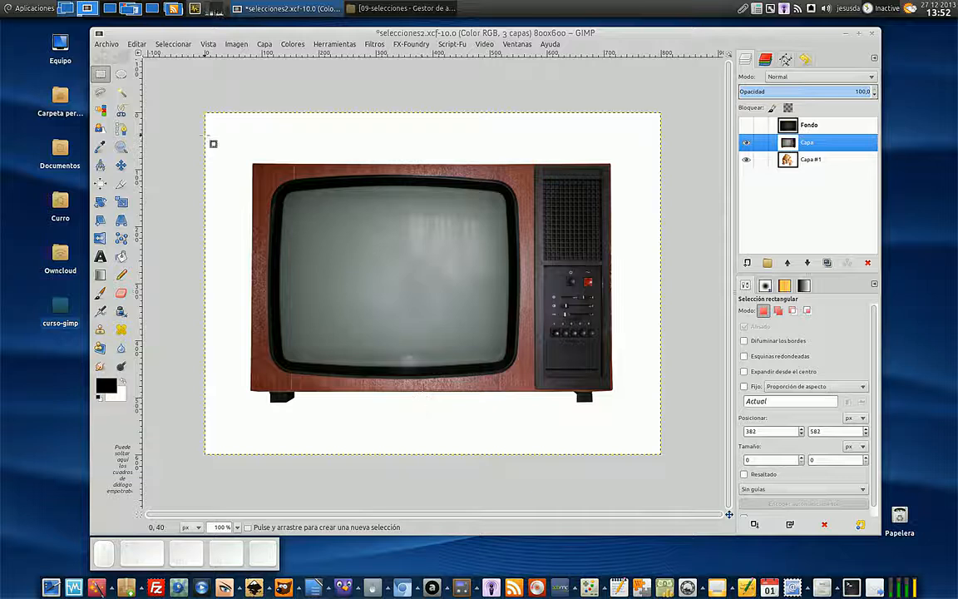
Step: Select the television cabinet at about 634 × 402 px, replace that with rectangles around the right and left feet in turn, and deselect
left_click_drag(251, 162, 622, 399)
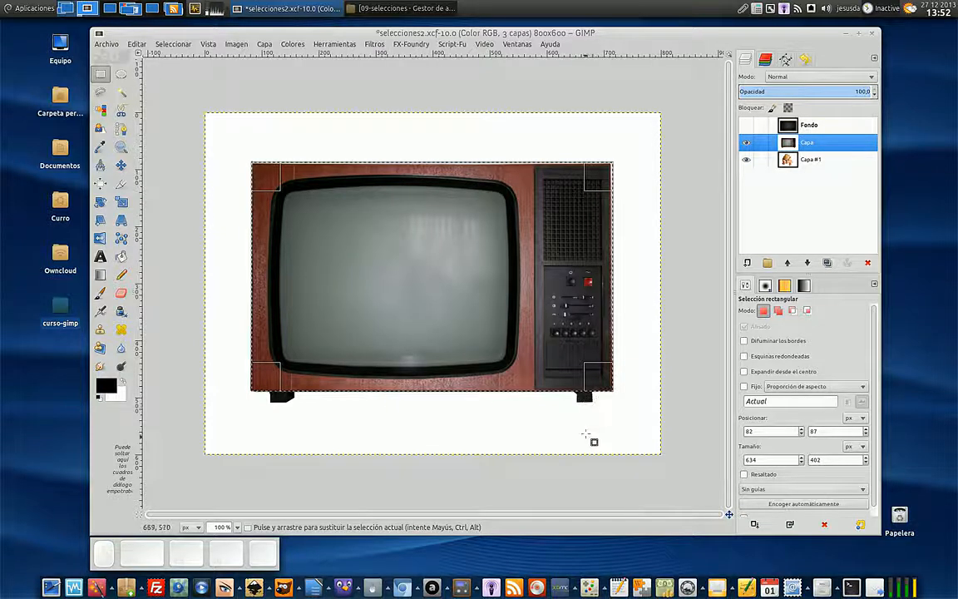
left_click_drag(594, 405, 575, 388)
left_click_drag(294, 401, 271, 387)
left_click(340, 421)
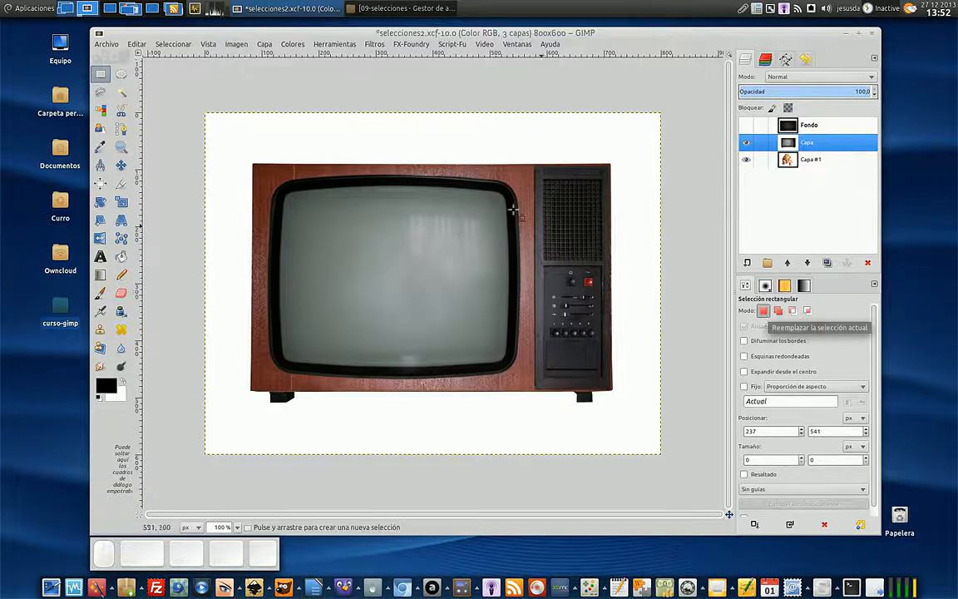
Step: Draw five rectangular selections on the television screen, each replacing the previous one, starting at about 106 × 119 px, and clear the selection
left_click_drag(312, 204, 373, 271)
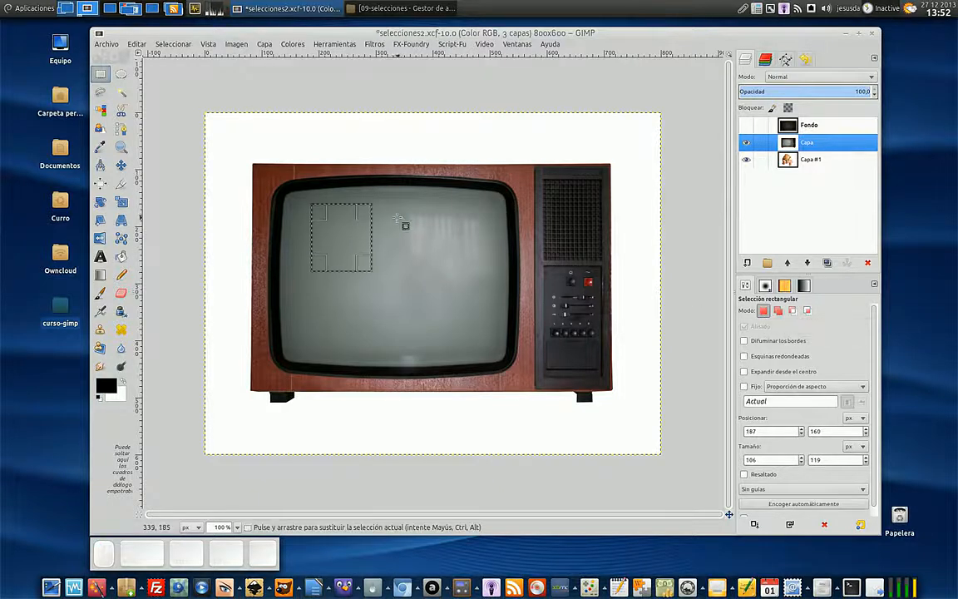
left_click_drag(393, 204, 469, 280)
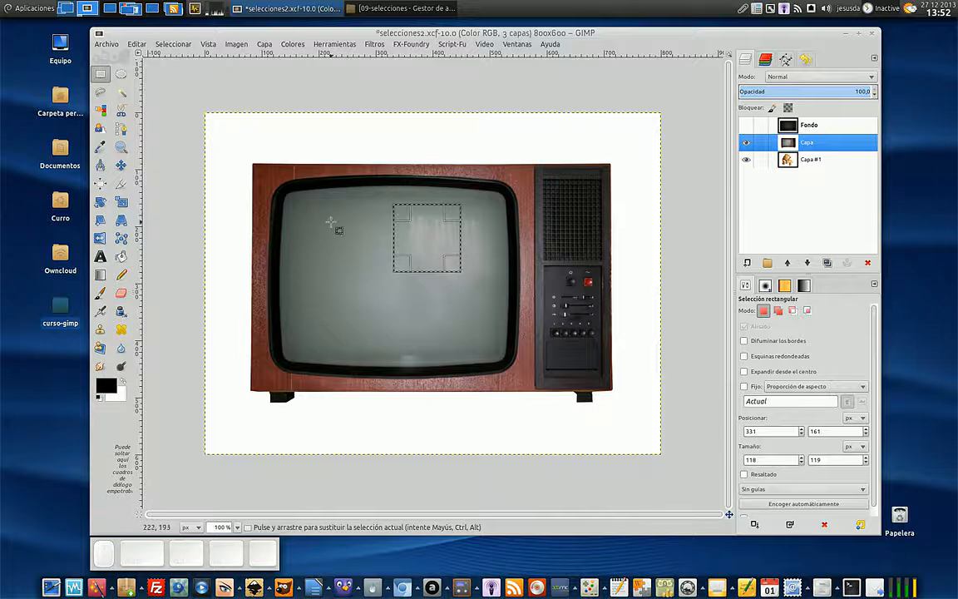
left_click_drag(300, 202, 363, 351)
left_click_drag(411, 308, 432, 338)
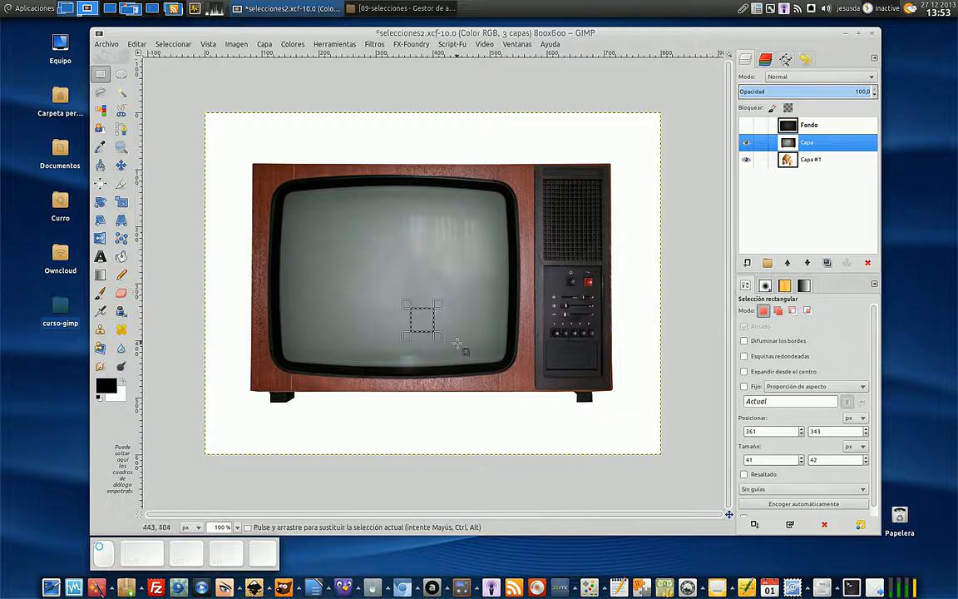
left_click_drag(354, 214, 457, 252)
left_click(453, 263)
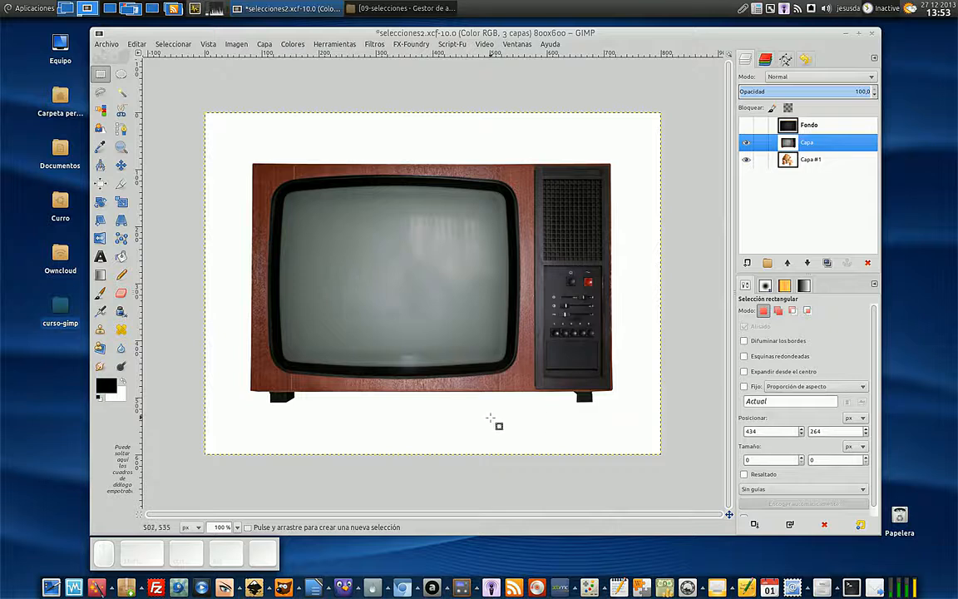
Step: In add mode, select two boxes side by side on the television screen and a wide rectangle about 244 × 54 px below them
left_click(779, 310)
left_click_drag(313, 227, 366, 278)
left_click_drag(394, 225, 454, 278)
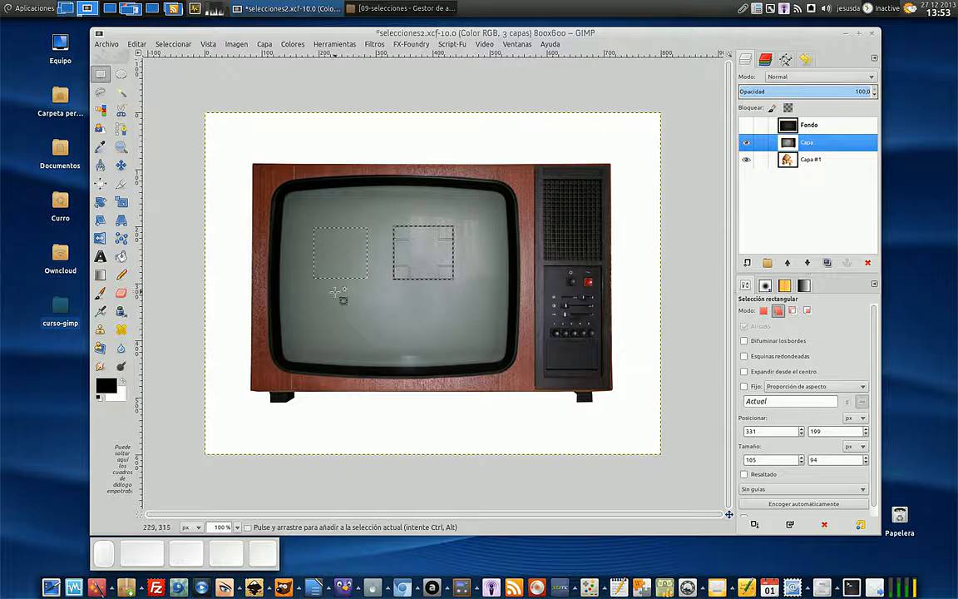
left_click_drag(315, 292, 328, 318)
left_click_drag(441, 316, 453, 322)
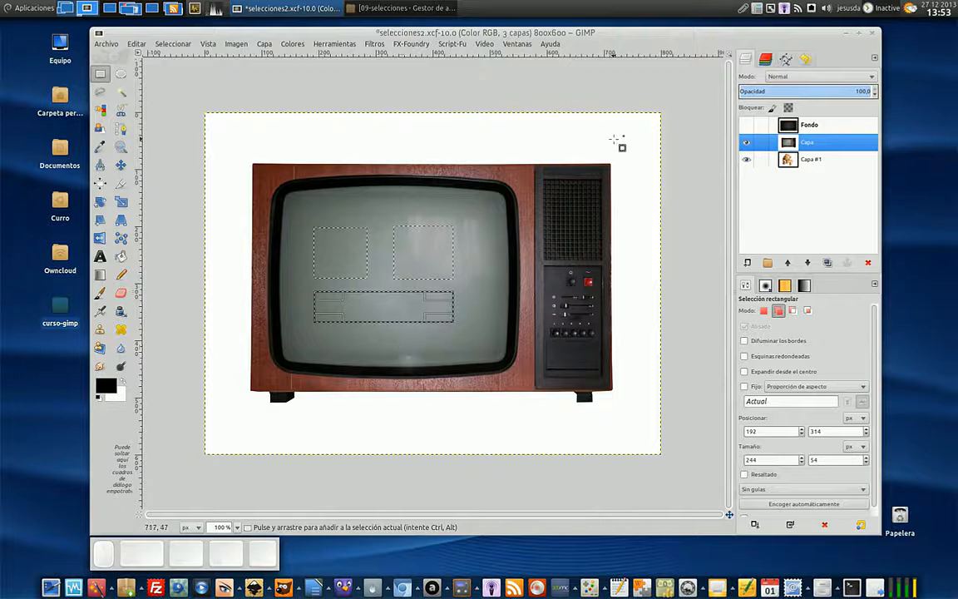
Step: Switch the rectangle selection mode to replace and back to add
left_click(763, 310)
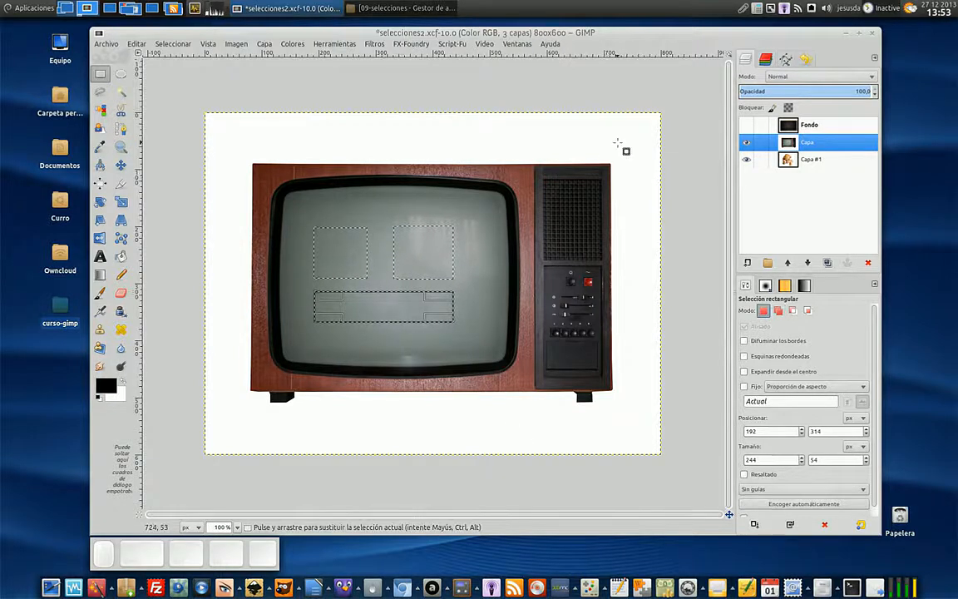
key("shift")
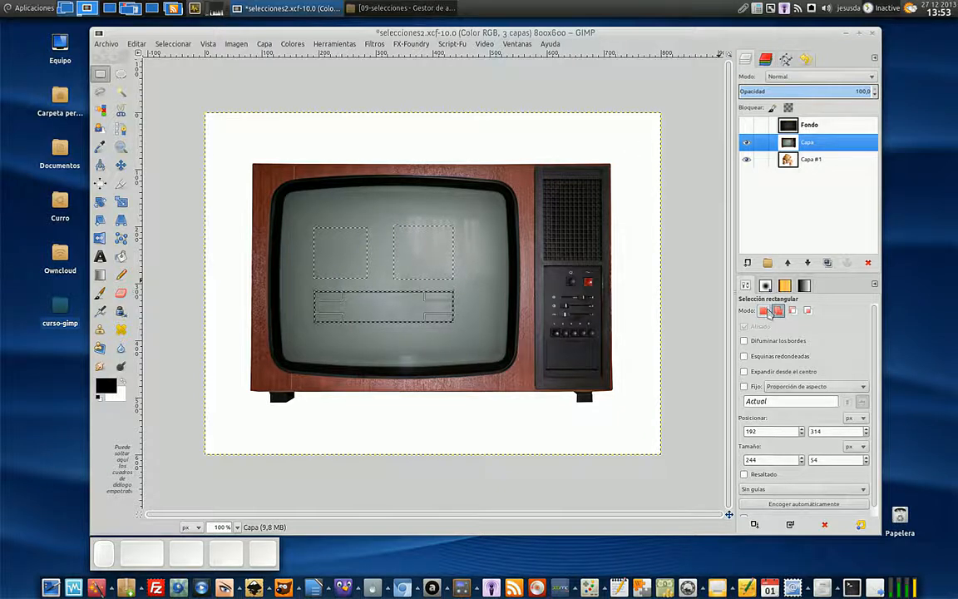
left_click(778, 310)
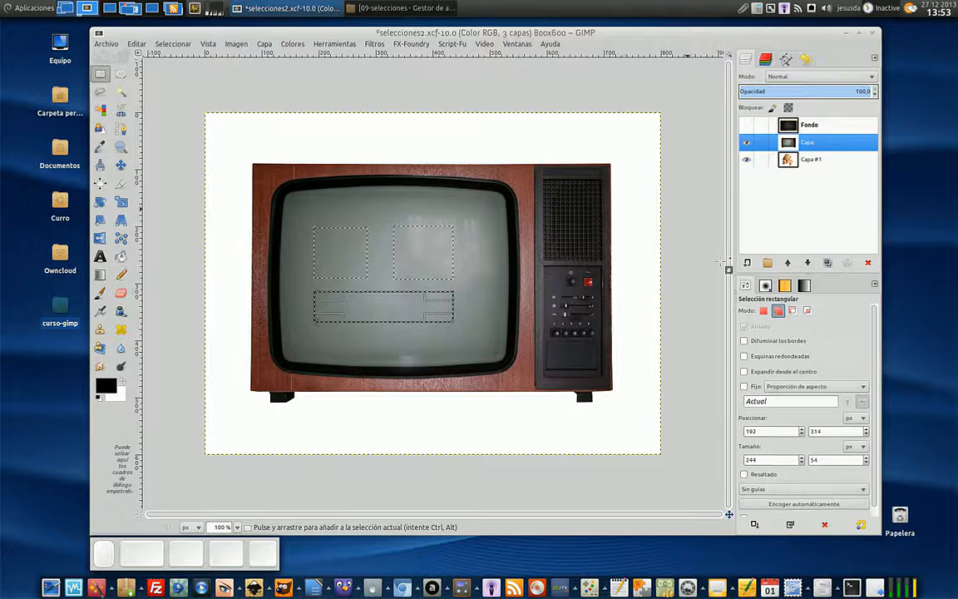
Step: In subtract mode, remove a rectangle about 138 × 226 px covering the second box and the right part of the wide rectangle
left_click(791, 310)
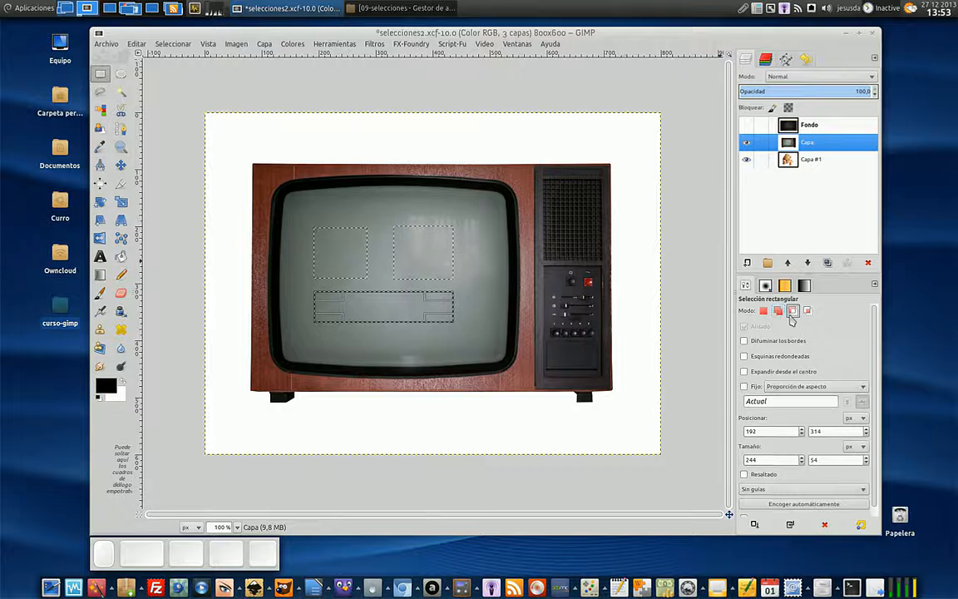
left_click(331, 213)
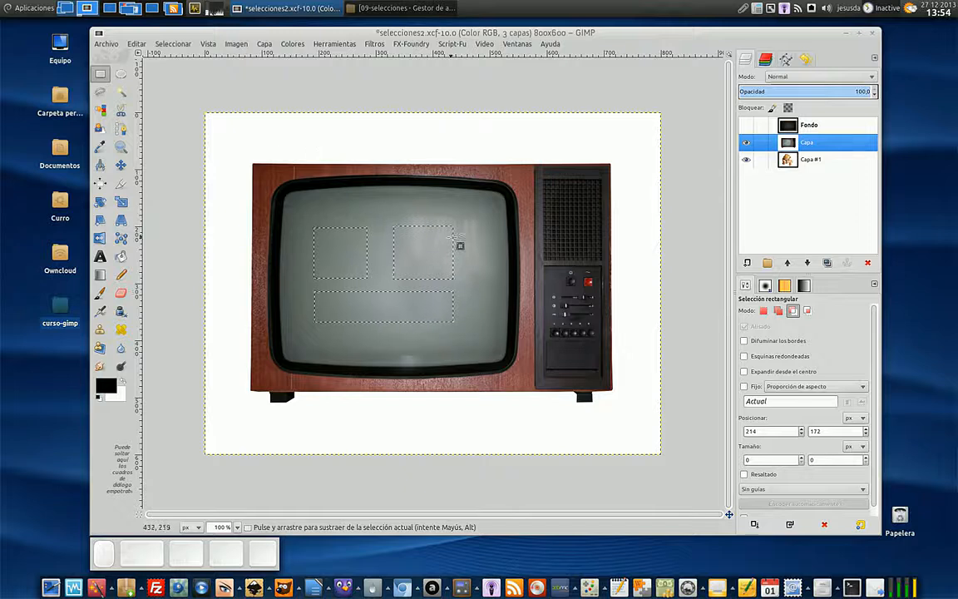
left_click_drag(388, 210, 465, 338)
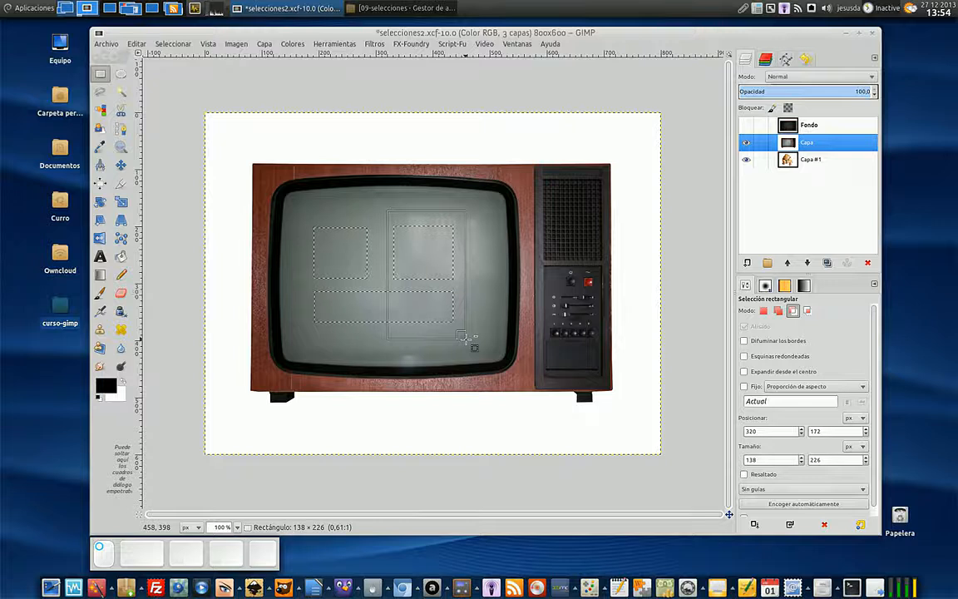
left_click_drag(467, 337, 466, 338)
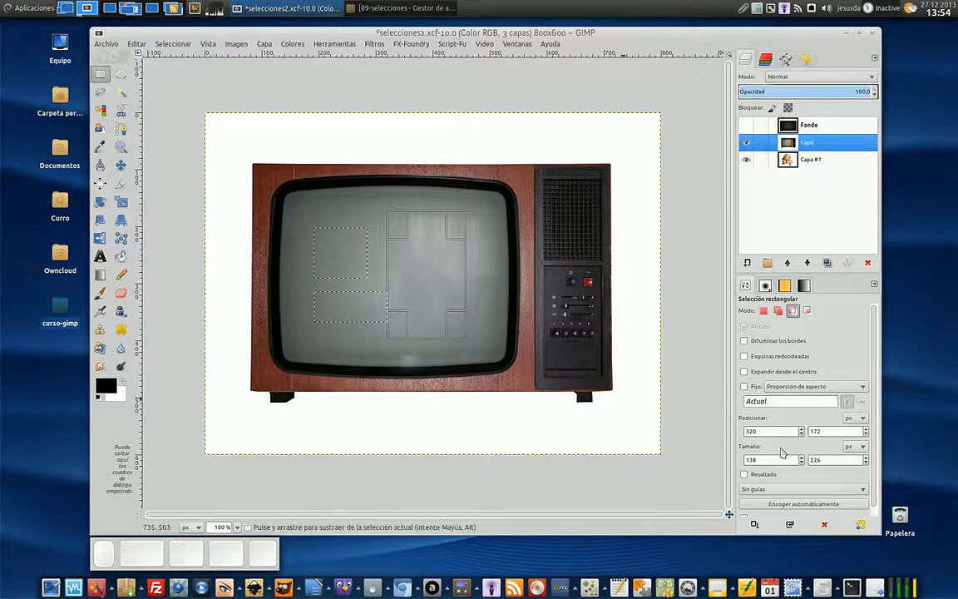
Step: Replace the selection with a rectangle about 298 × 225 px and subtract a vertical band about 150 × 304 px from its middle
left_click(763, 310)
left_click_drag(313, 210, 482, 338)
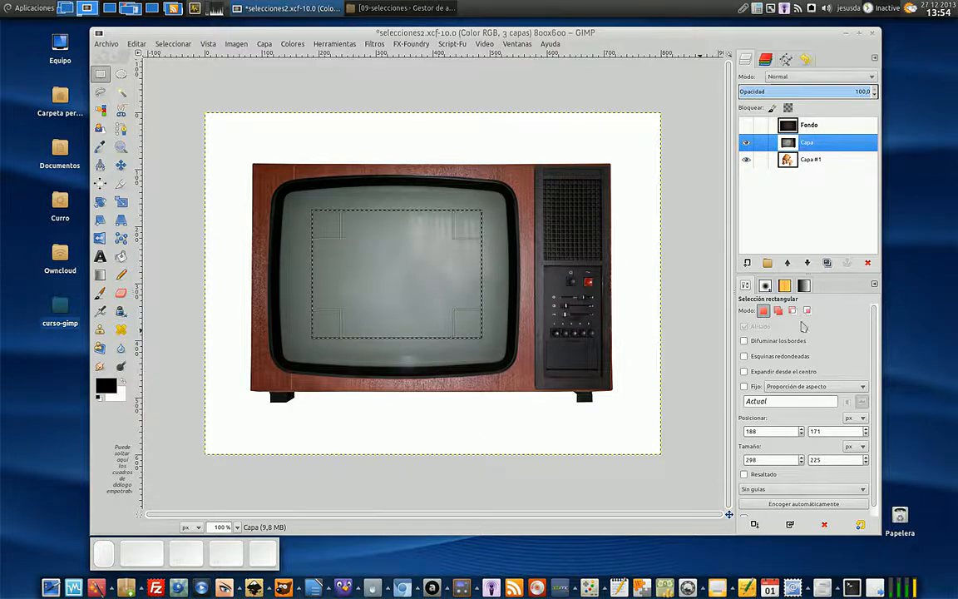
left_click(793, 311)
left_click_drag(442, 194, 357, 367)
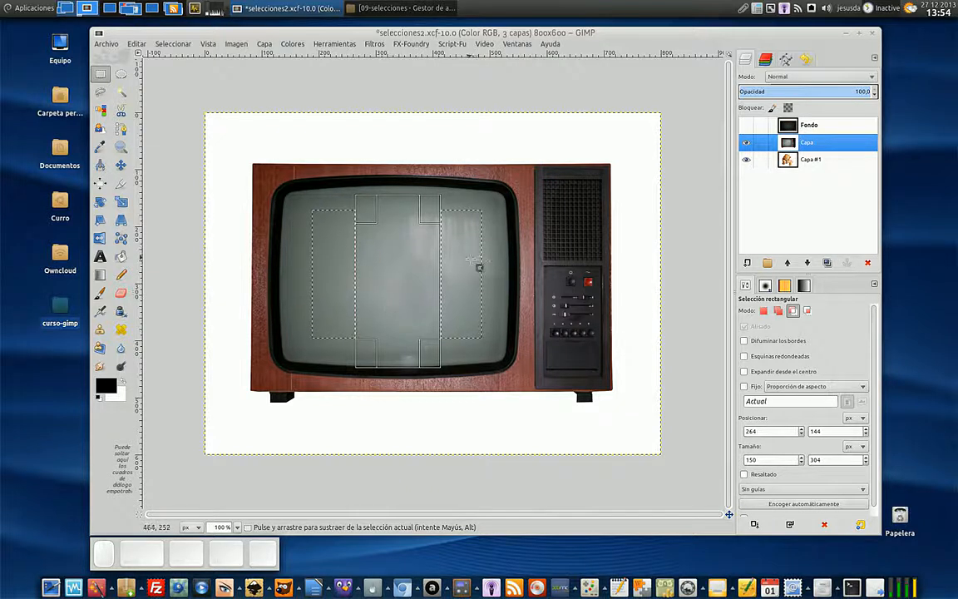
Step: Replace the selection with a rectangle about 262 × 169 px on the television screen and set the selection mode to intersect
left_click(764, 310)
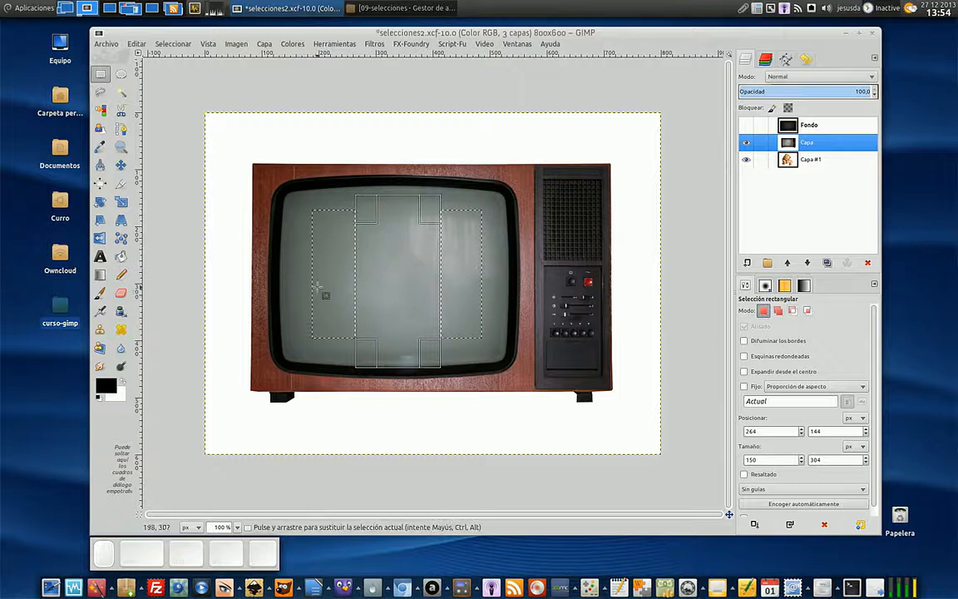
left_click(298, 257)
left_click_drag(320, 232, 465, 324)
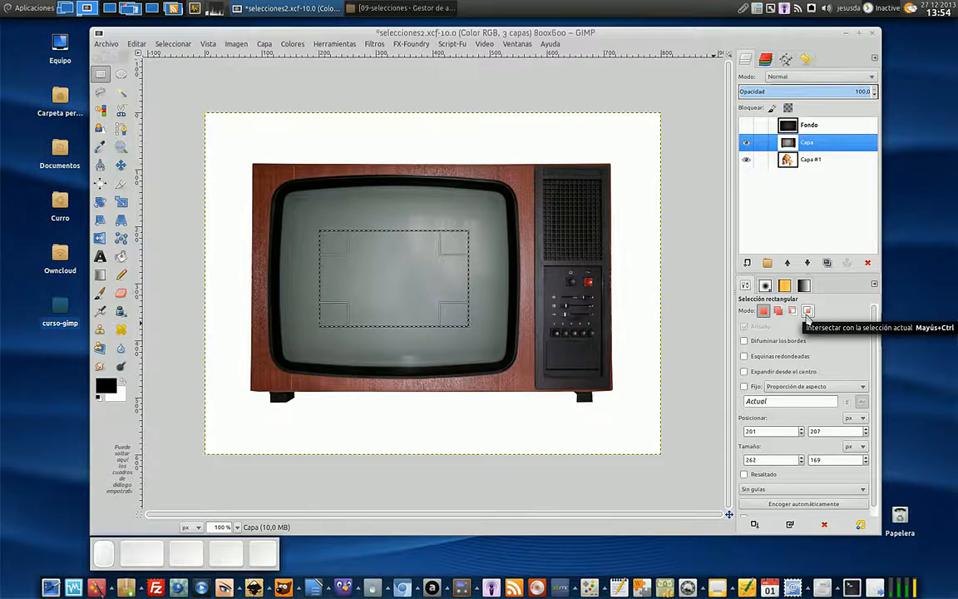
left_click(807, 312)
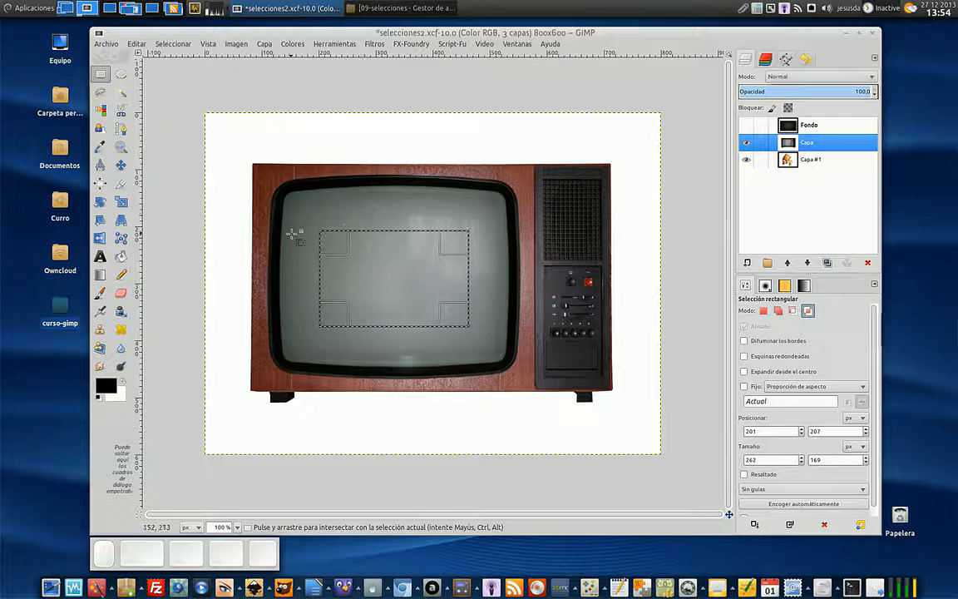
Step: Intersect the selection with a vertical rectangle about 135 × 275 px across its middle and confirm the result
left_click_drag(362, 202, 441, 358)
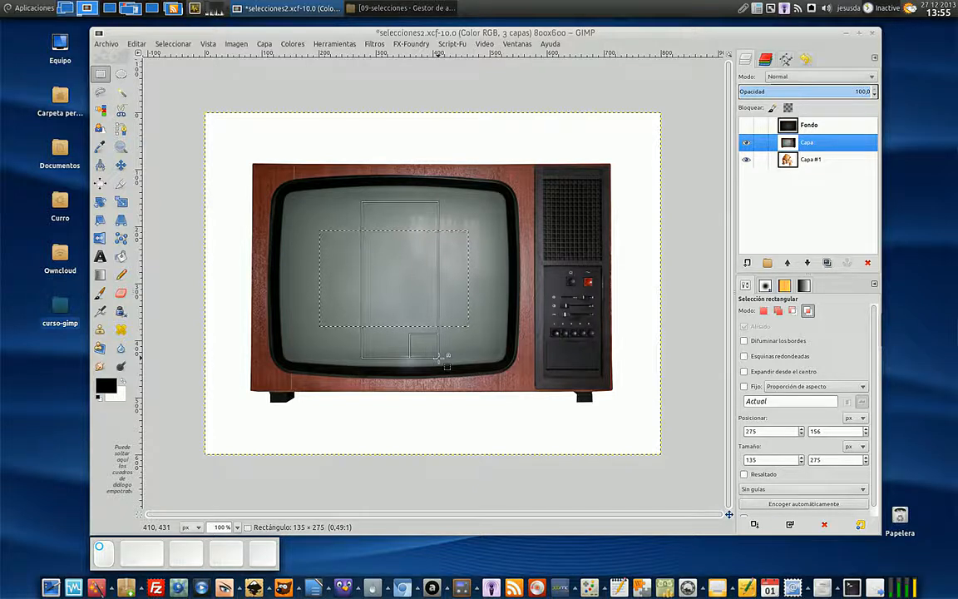
left_click_drag(441, 359, 441, 359)
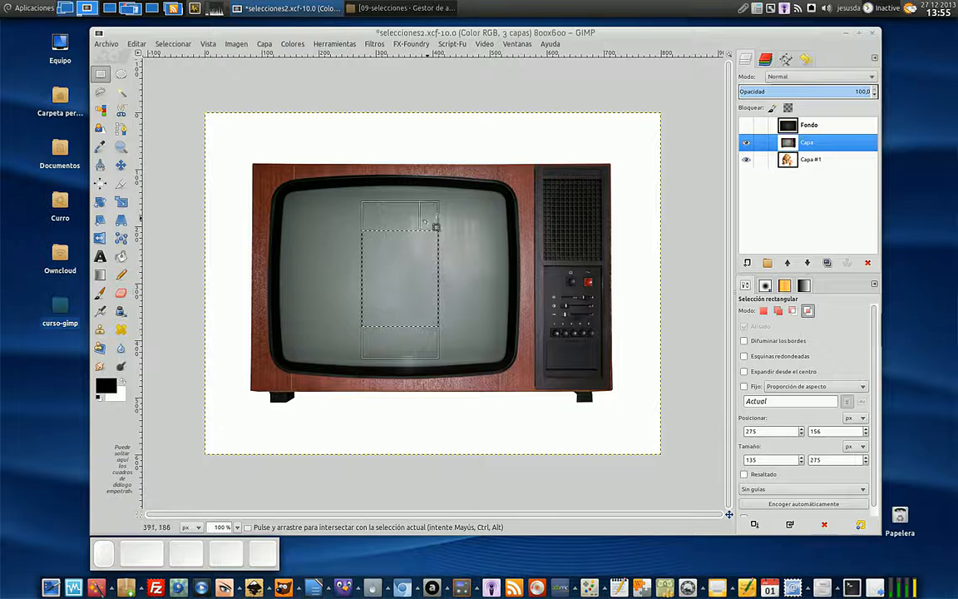
left_click(396, 278)
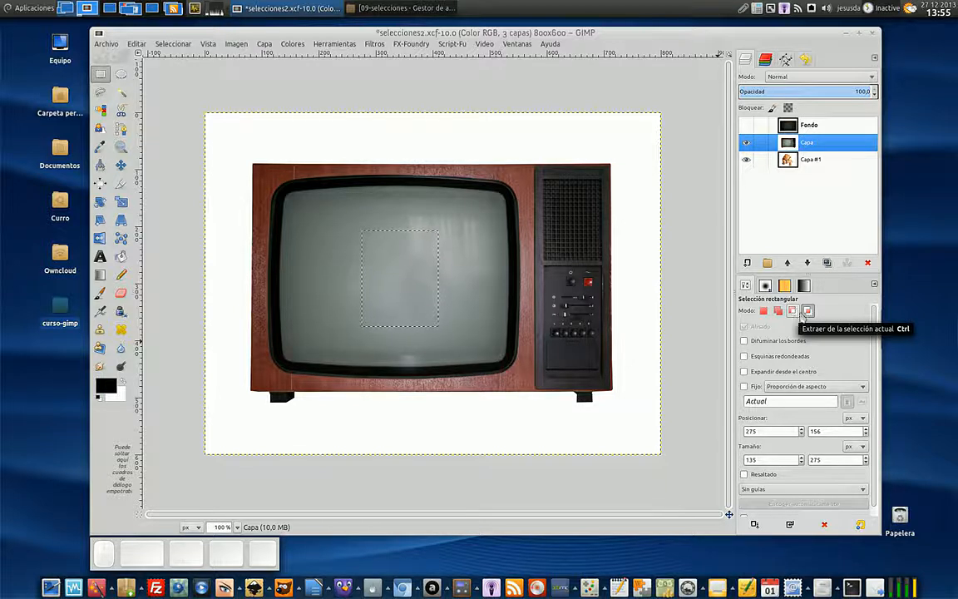
Step: Replace the selection with a rectangle on the left of the television screen and add a second rectangle about 100 × 166 px near its centre
left_click(763, 310)
left_click_drag(290, 224, 349, 308)
left_click(778, 310)
left_click_drag(365, 257, 422, 350)
Step: Subtract a horizontal band about 368 × 92 px from both rectangles, and intersect the remainder with a rectangle about 37 × 34 px in the lower one
left_click(792, 310)
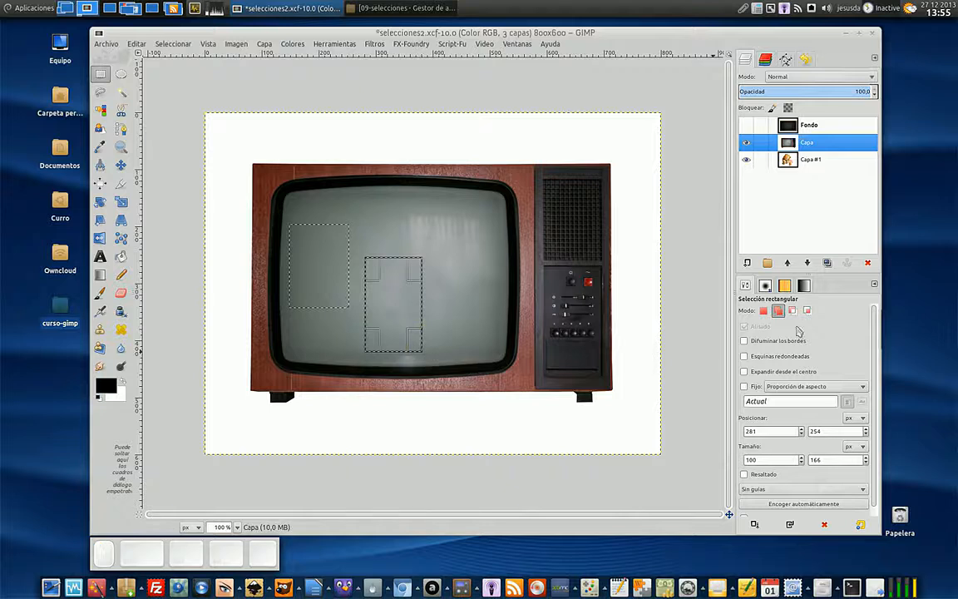
left_click_drag(271, 257, 482, 309)
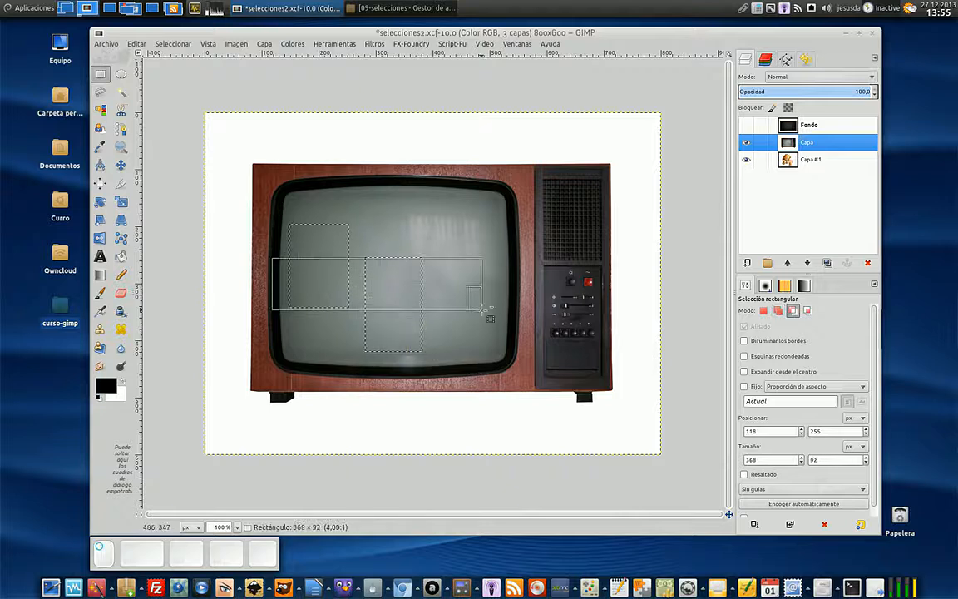
left_click(806, 310)
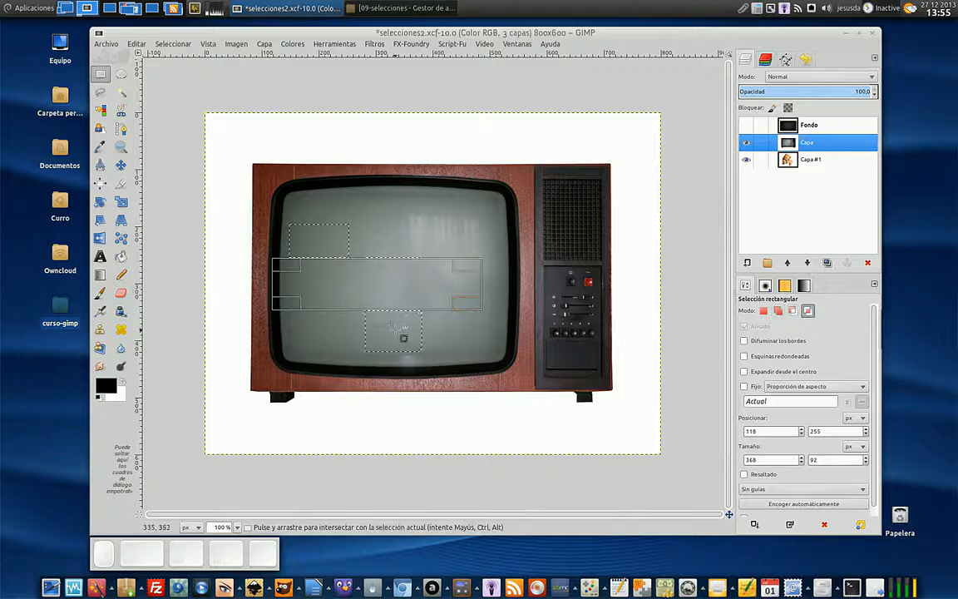
left_click_drag(391, 321, 411, 341)
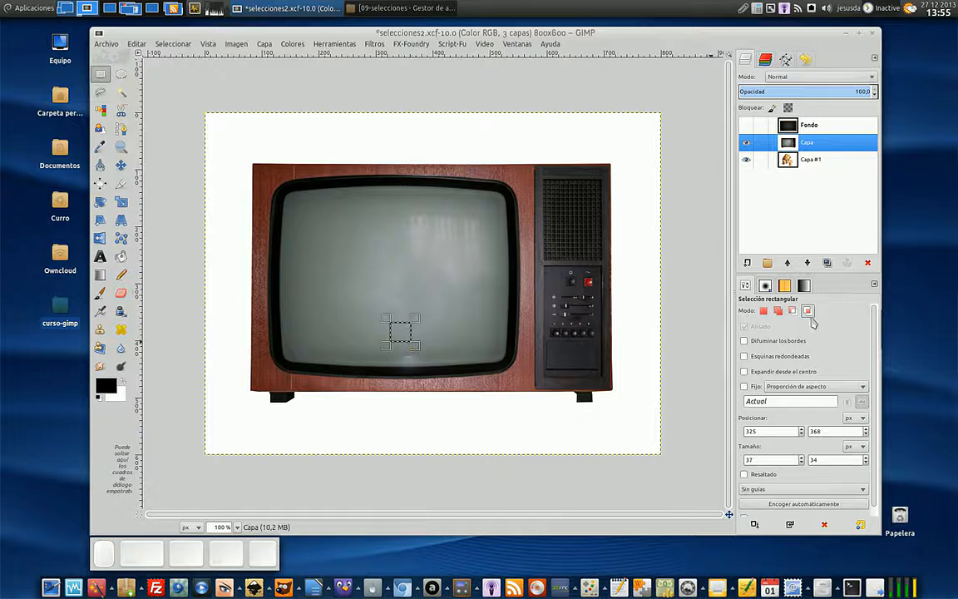
Step: Replace the selection with a rectangle about 127 × 101 px on the television screen and momentarily switch to the add and subtract modes
left_click(764, 311)
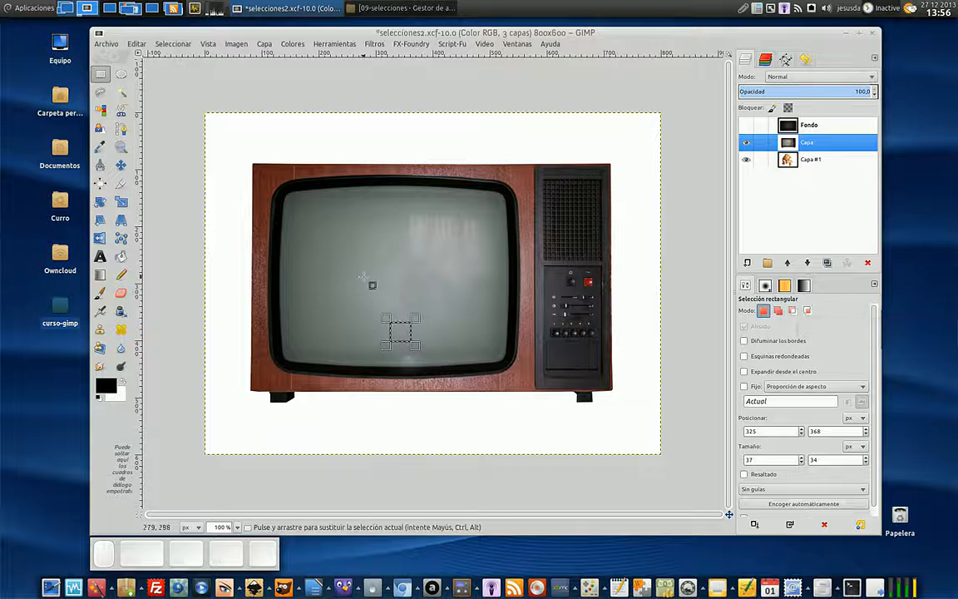
left_click_drag(313, 226, 387, 285)
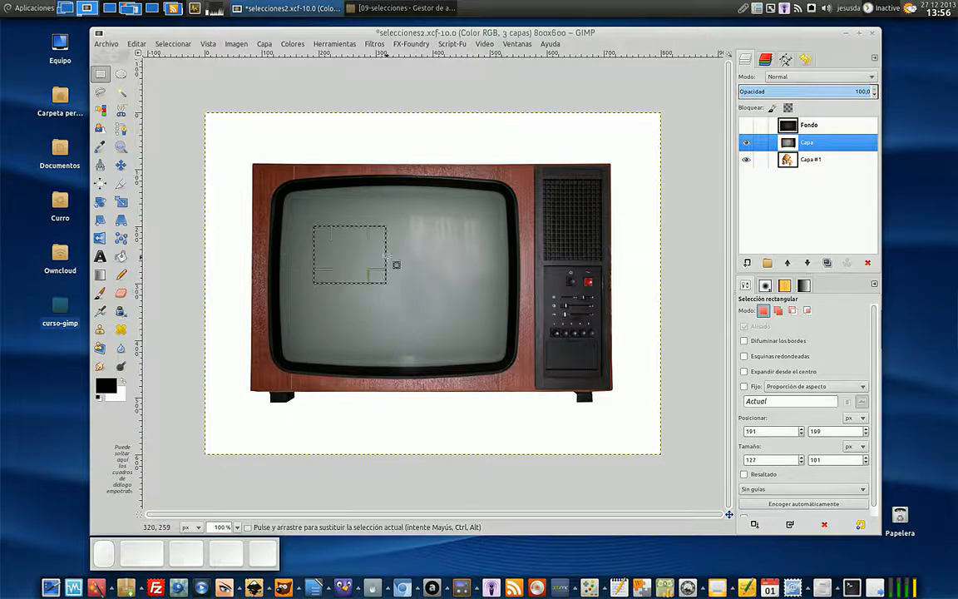
key("shift")
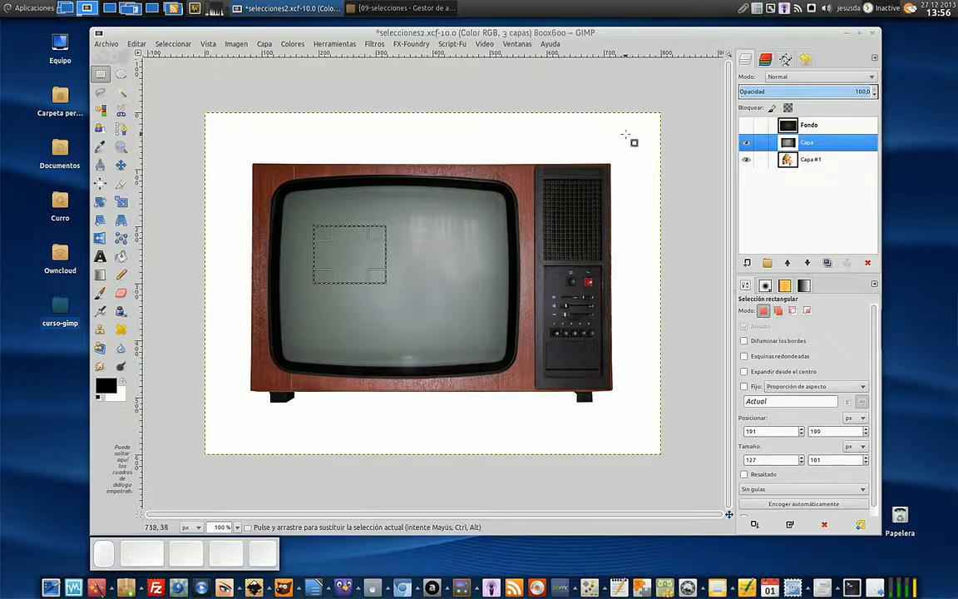
key("shift")
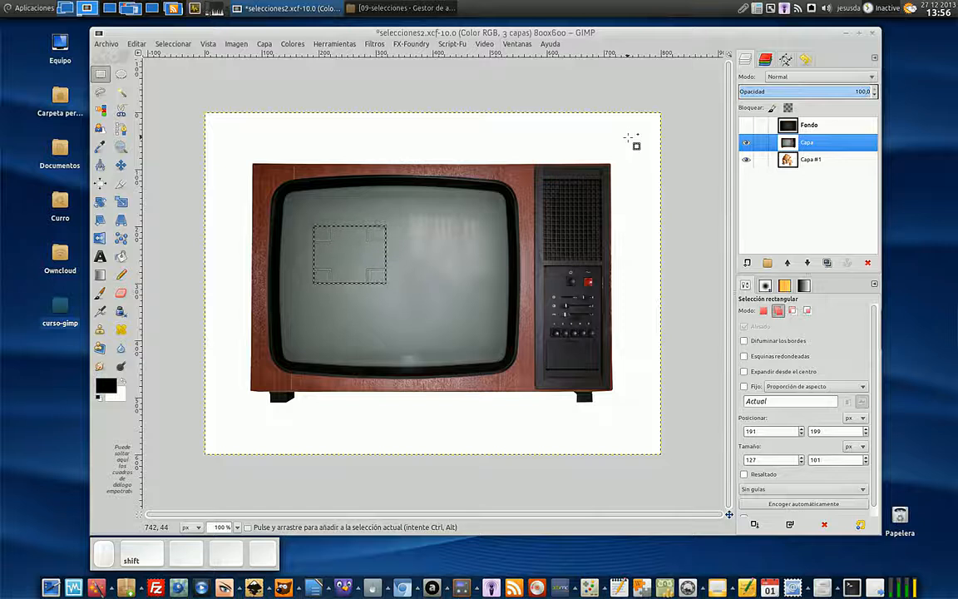
key("shift")
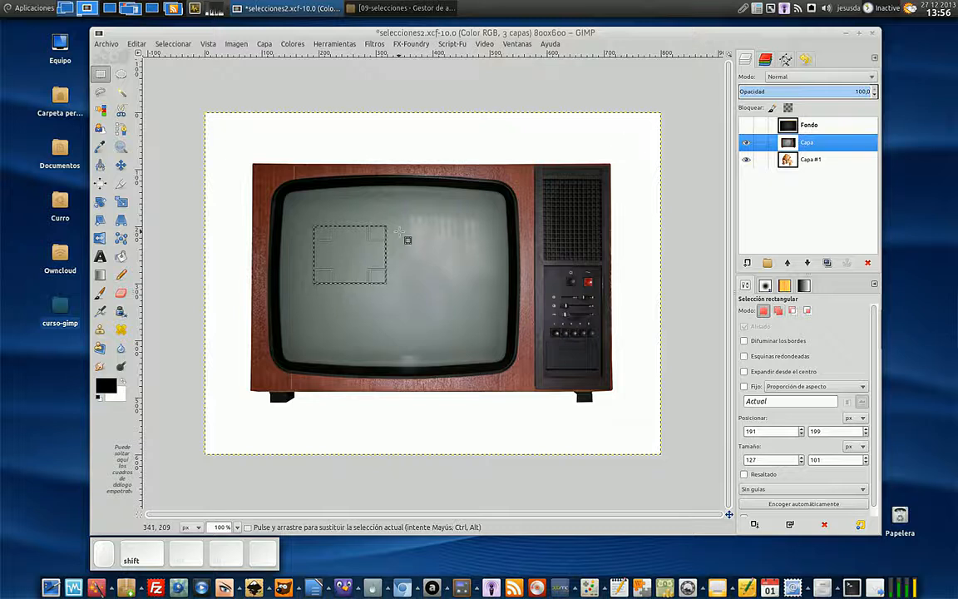
key("ctrl")
key("shift")
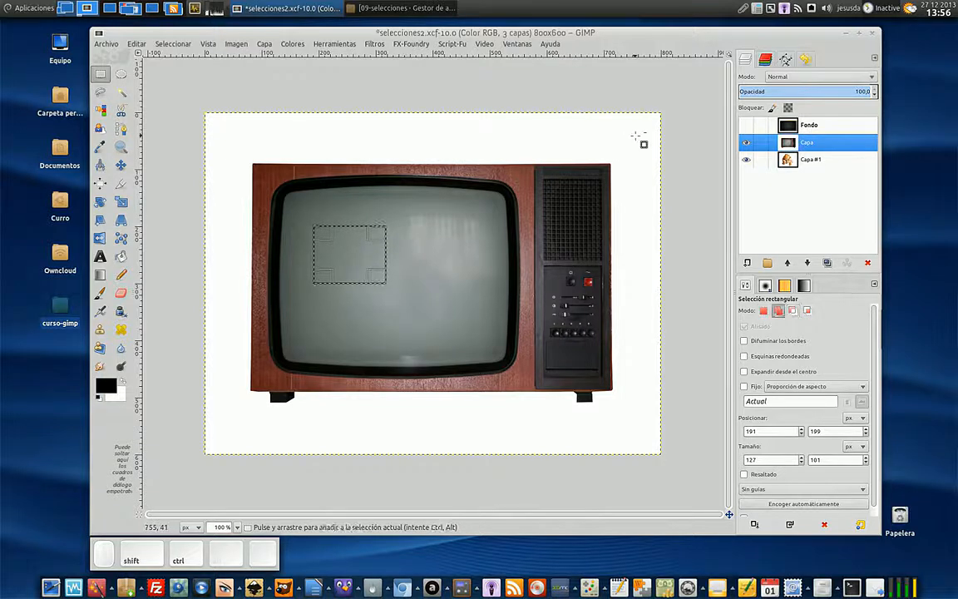
key("shift")
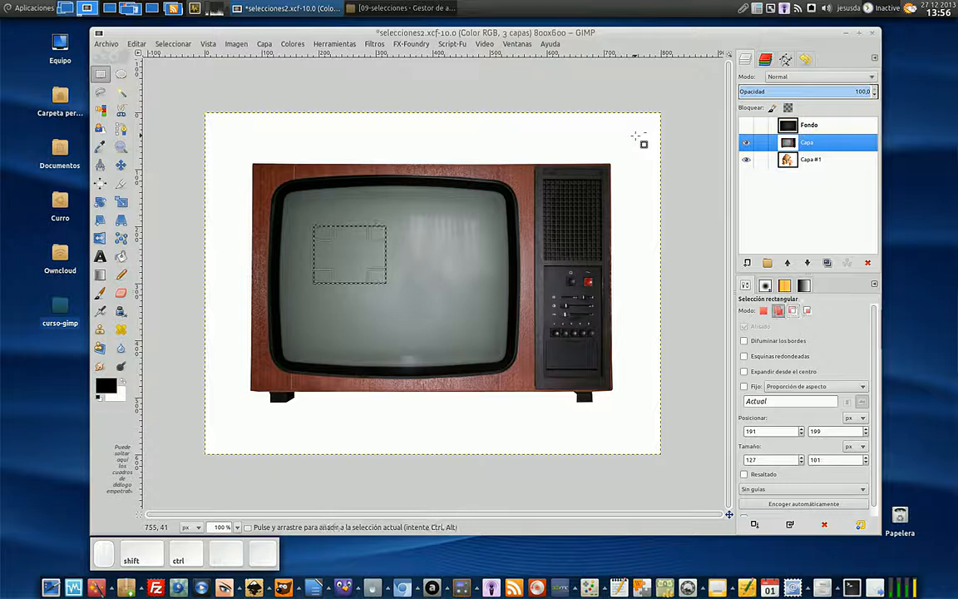
key("shift")
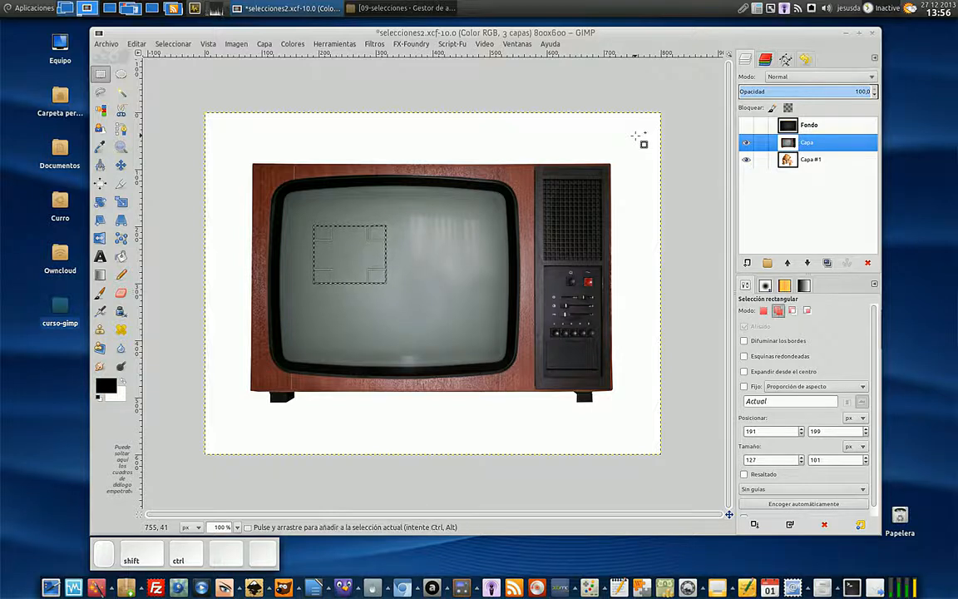
key("shift")
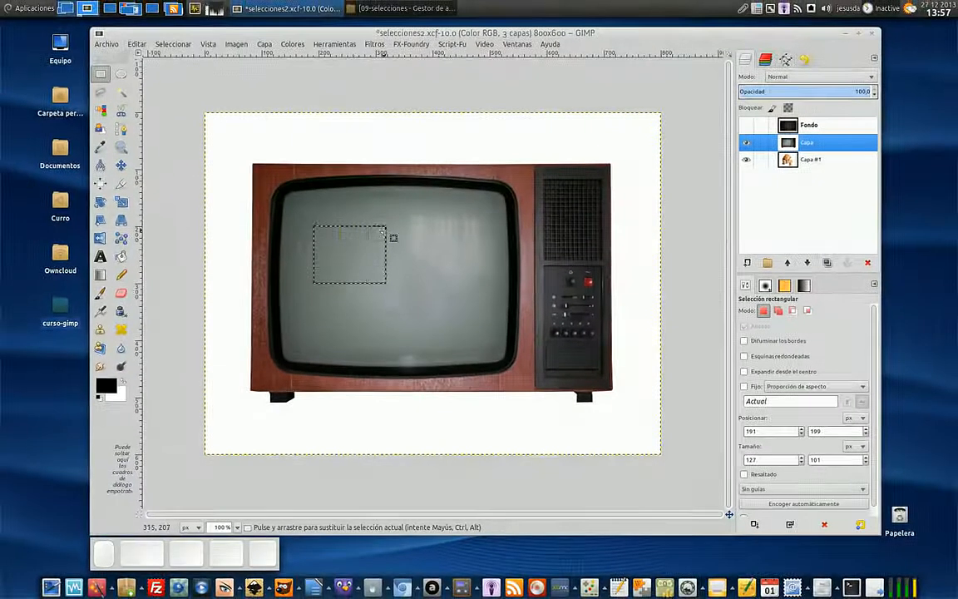
key("ctrl")
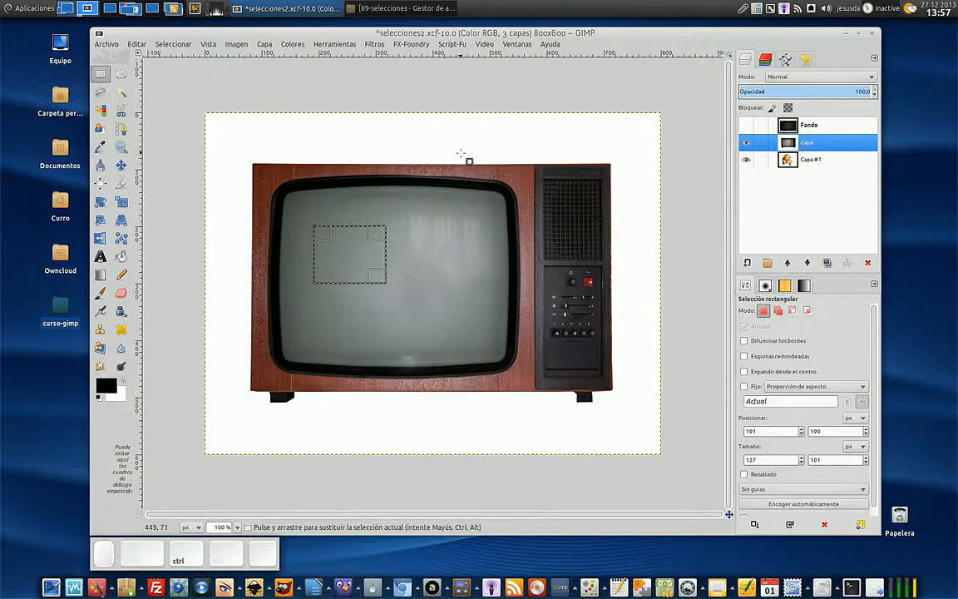
key("shift")
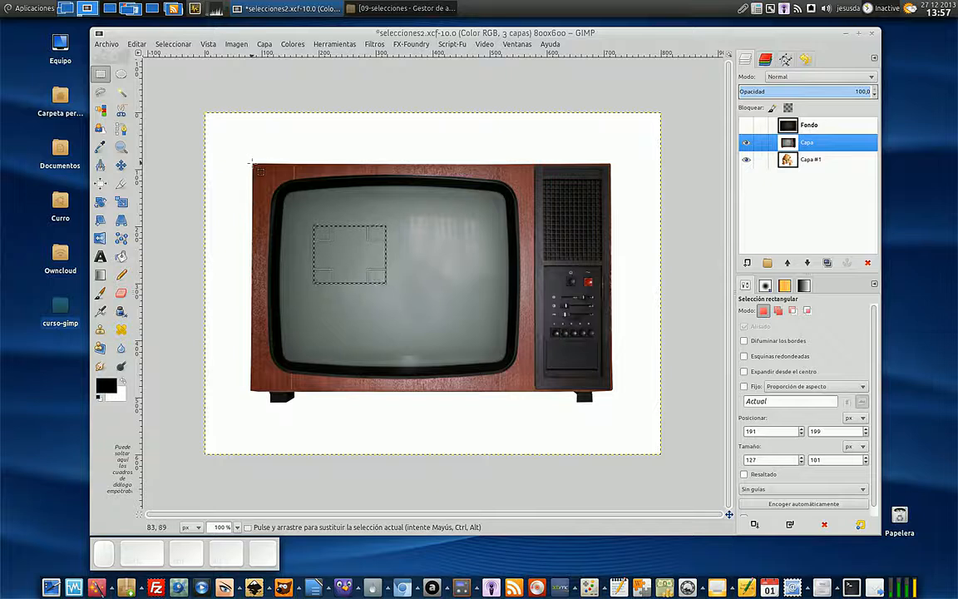
Step: Replace the selection with a rectangle fitted to the television cabinet without its feet, adjusted to about 633 × 398 px
left_click_drag(252, 163, 621, 398)
left_click_drag(605, 301, 602, 301)
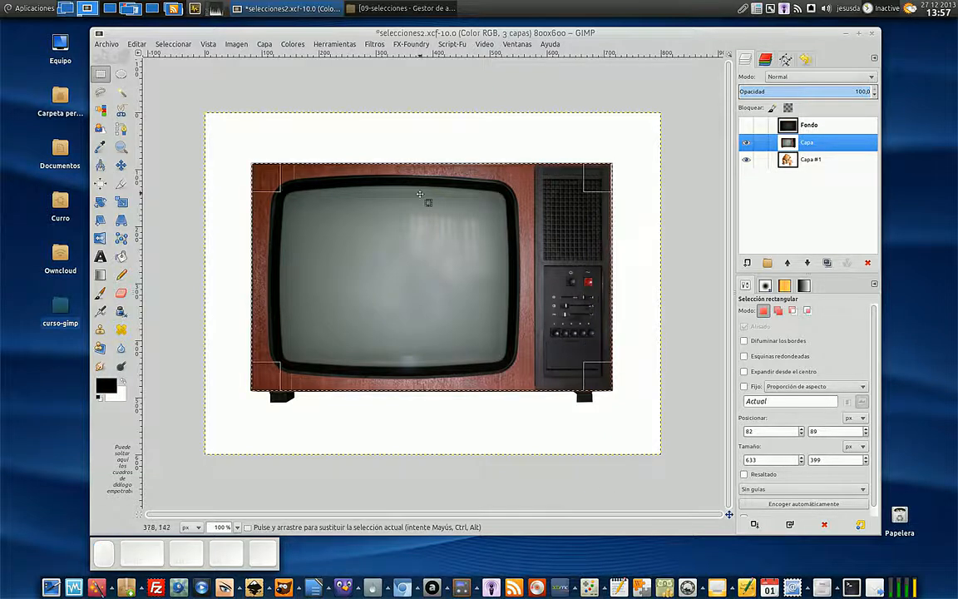
left_click_drag(430, 183, 431, 185)
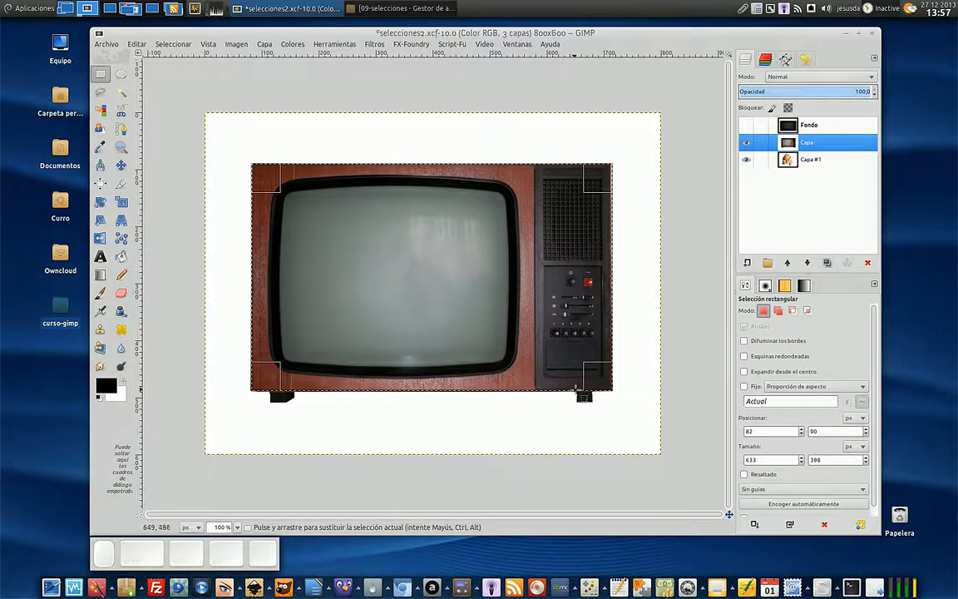
Step: Add the television's feet to the selection with rectangles about 30 × 33 px on the right foot and 43 × 31 px on the left
key("shift")
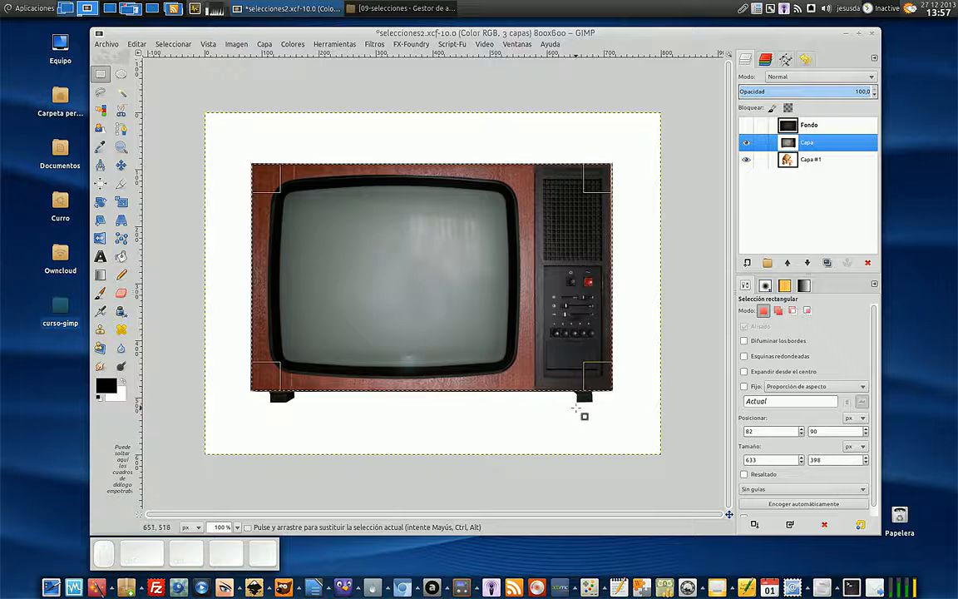
key("shift")
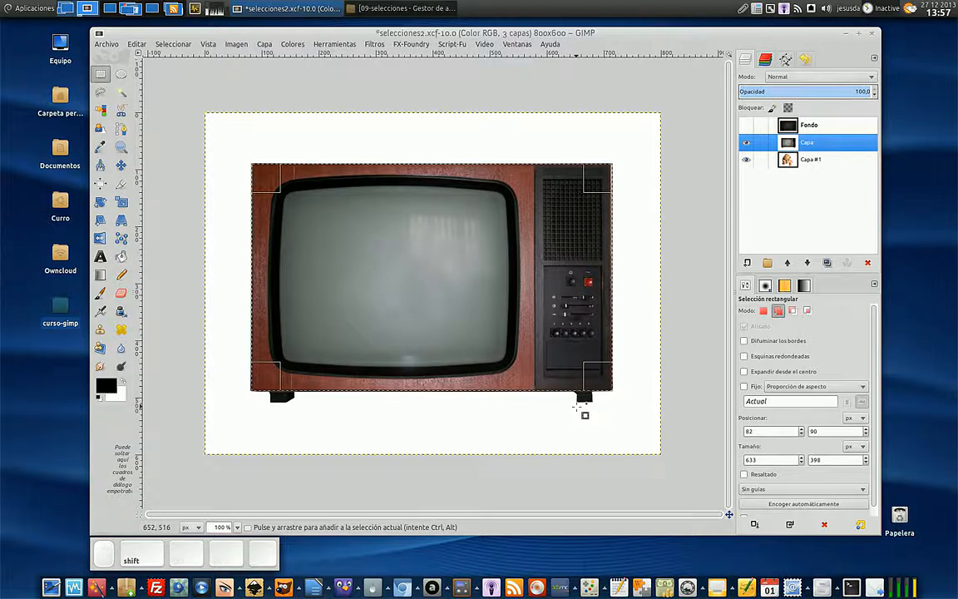
left_click_drag(574, 401, 600, 381)
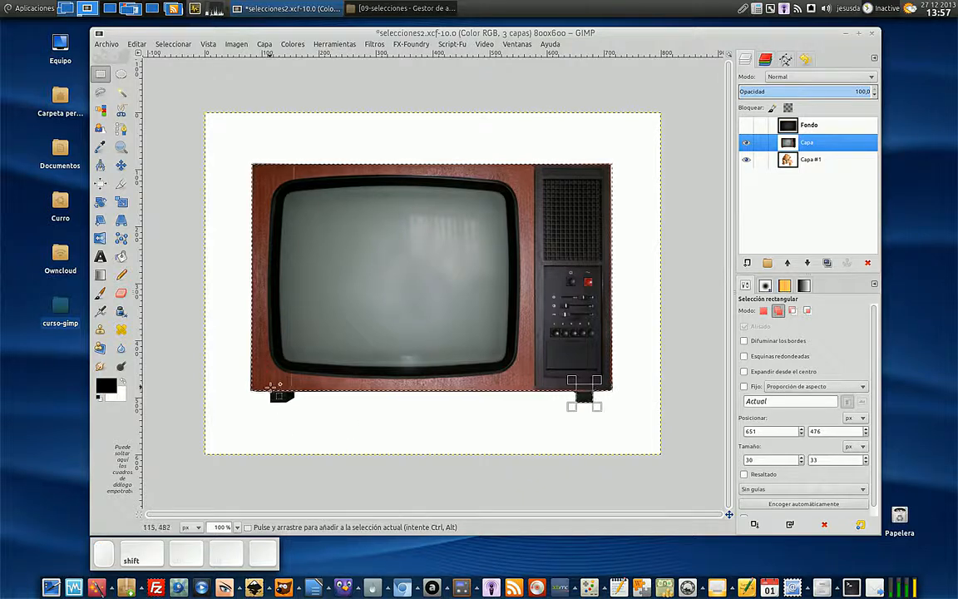
left_click_drag(270, 386, 294, 402)
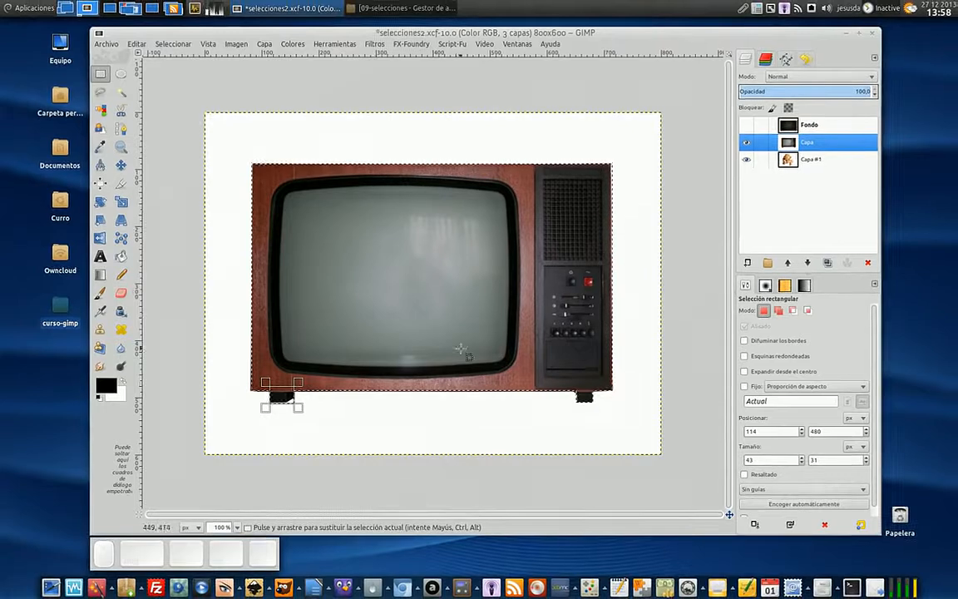
Step: Confirm the combined selection of the television cabinet and feet, and deselect everything
left_click(450, 323)
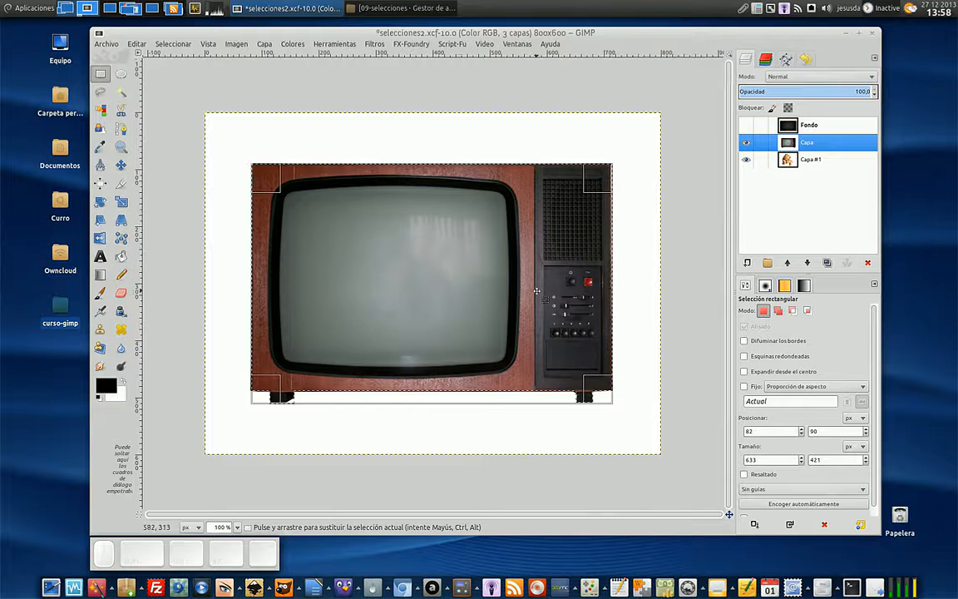
left_click_drag(294, 164, 563, 186)
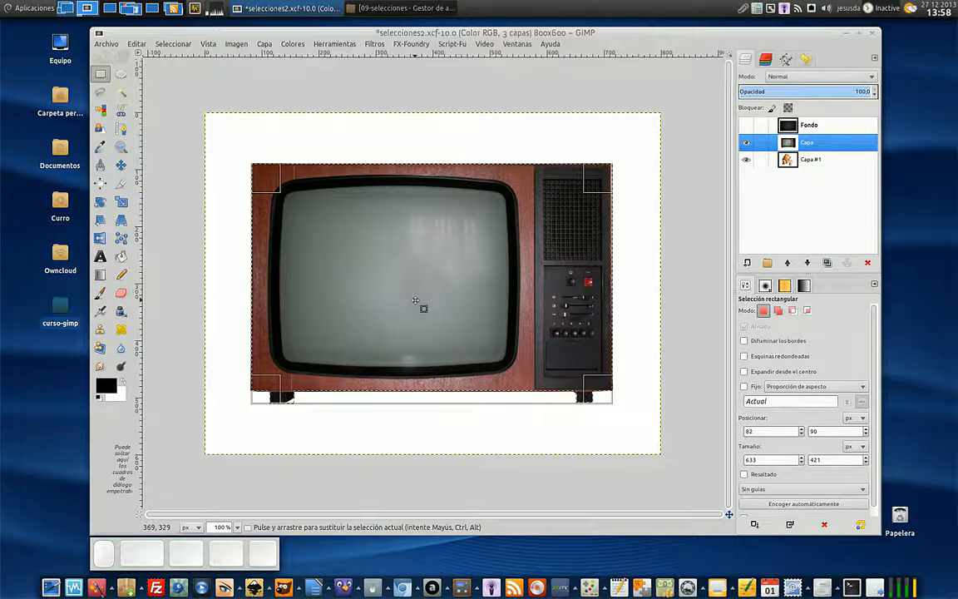
left_click(175, 44)
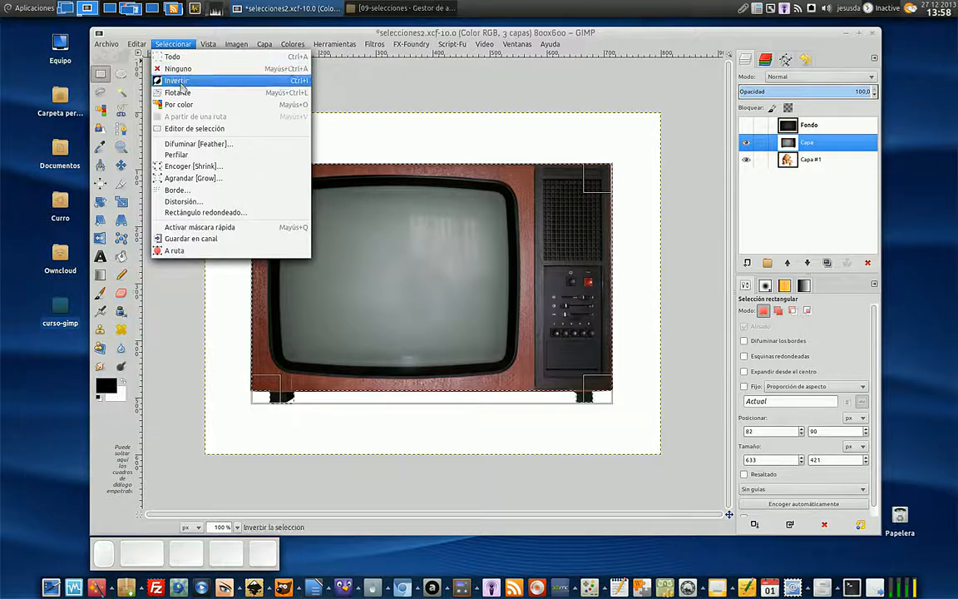
mouse_move(246, 47)
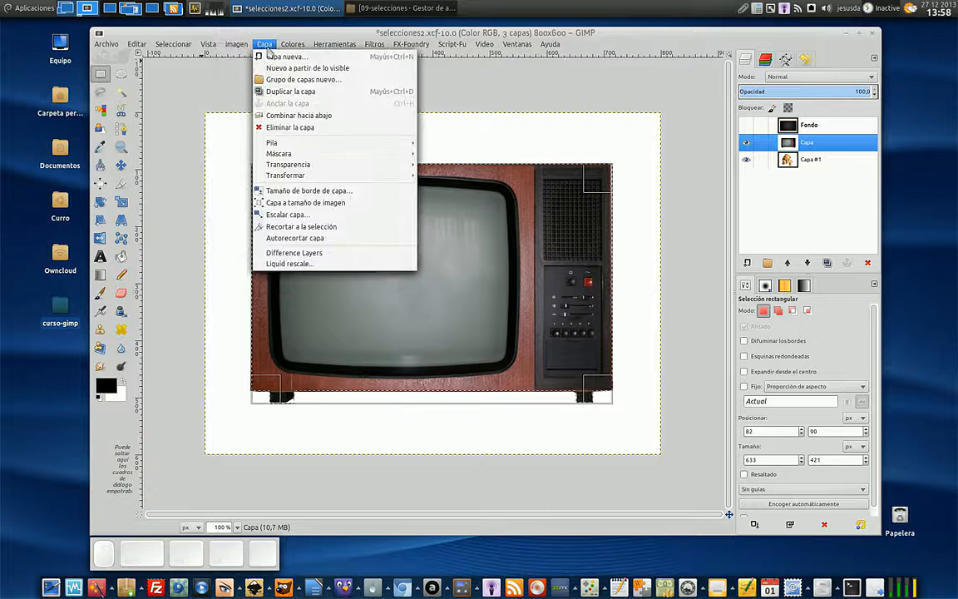
mouse_move(161, 43)
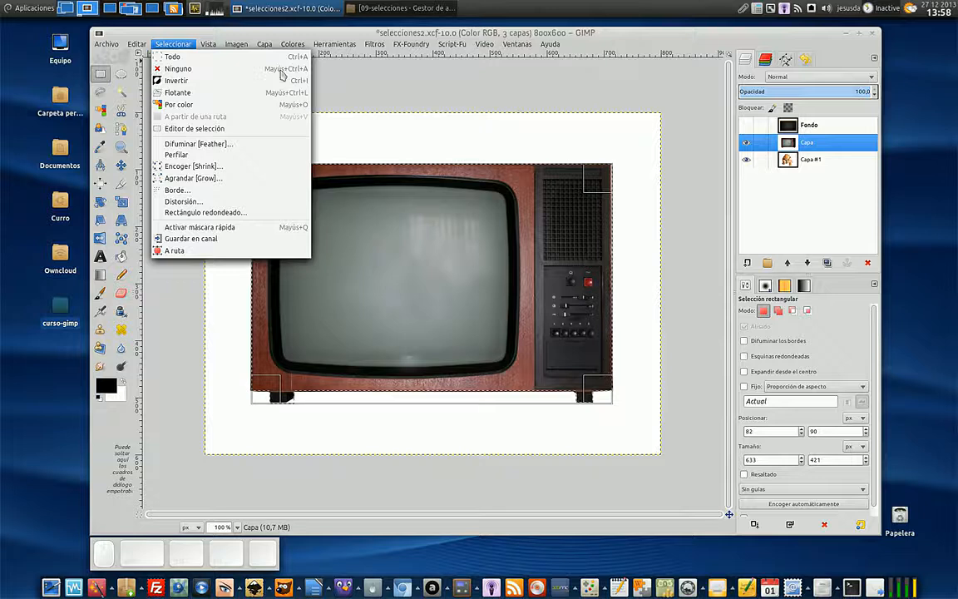
left_click(203, 69)
Step: Select a rectangle about 319 × 215 px on the television screen and discard the selection
left_click_drag(320, 218, 502, 339)
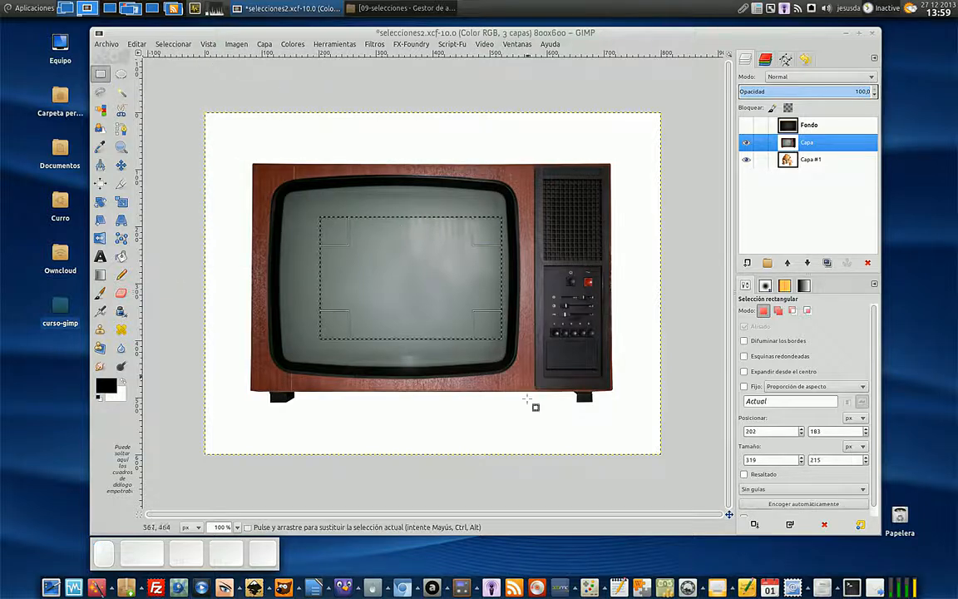
left_click(173, 43)
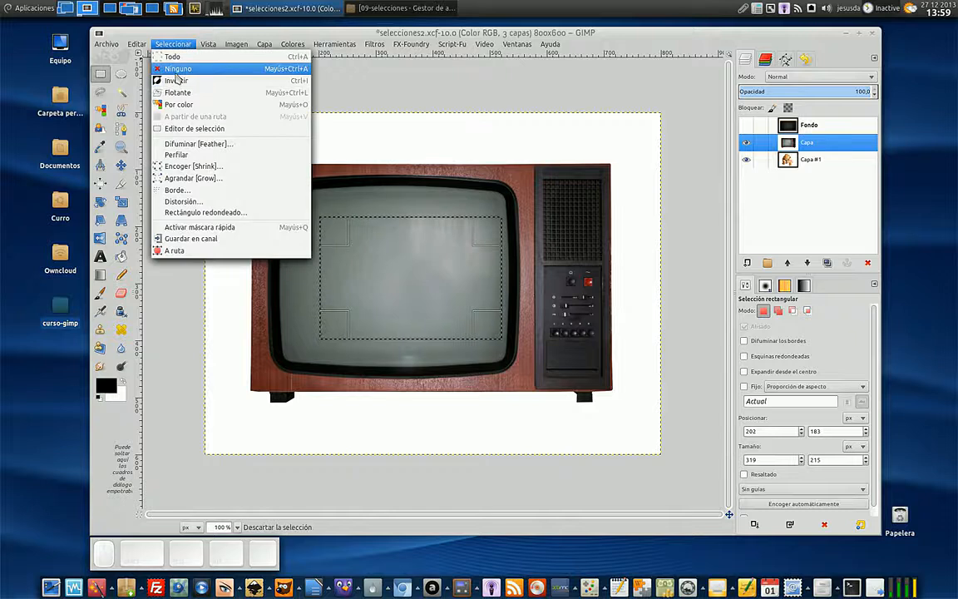
left_click(175, 72)
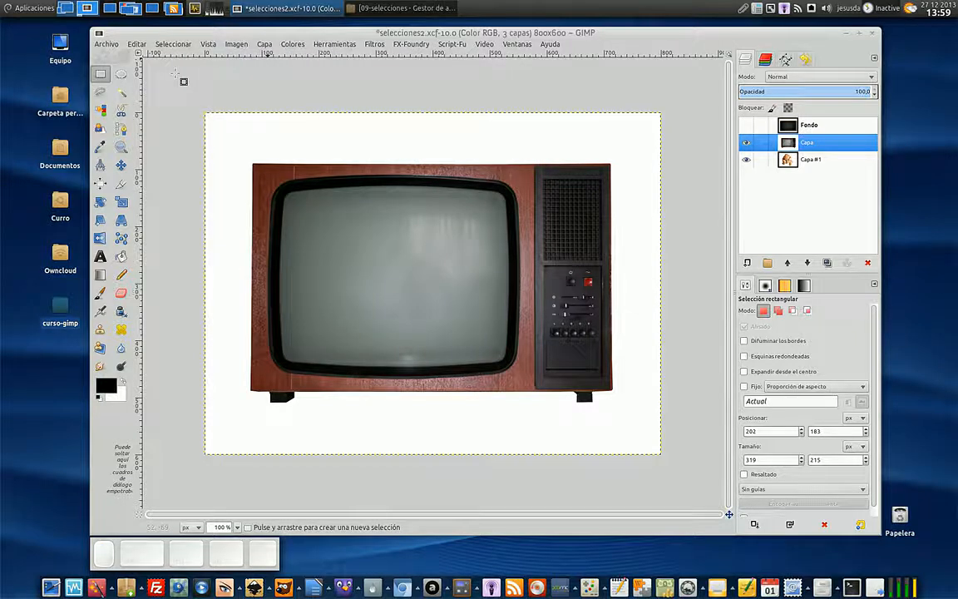
Step: Select a rectangle about 663 × 461 px around the whole television and subtract the white margins above, right and left of the cabinet
left_click_drag(249, 149, 625, 410)
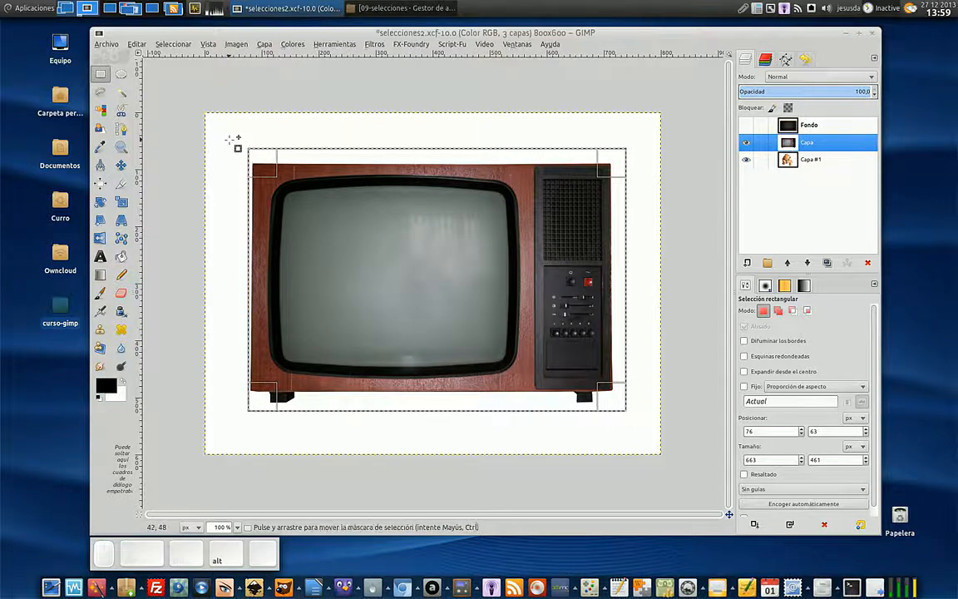
left_click_drag(231, 139, 702, 166)
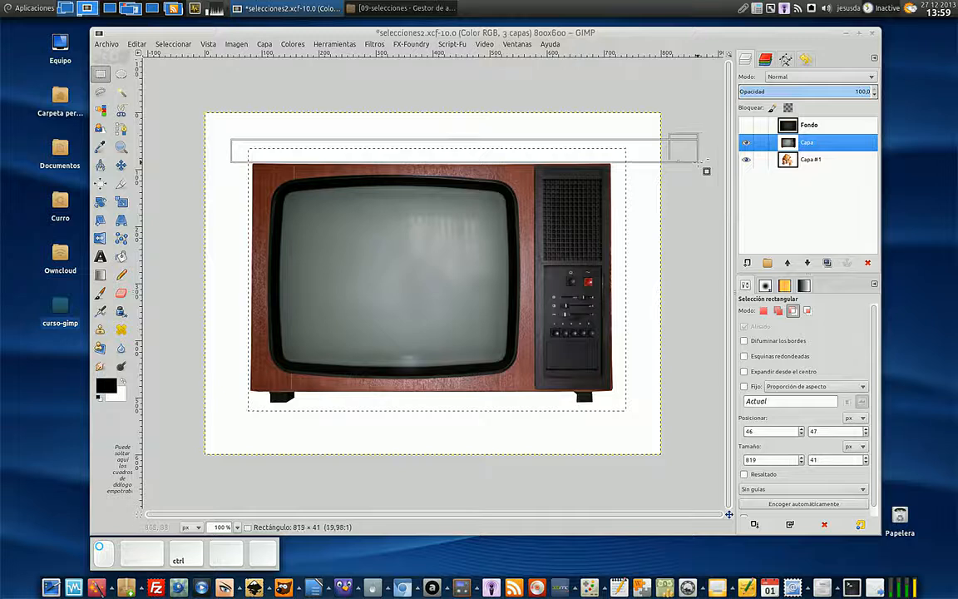
left_click_drag(640, 151, 606, 463)
left_click_drag(228, 145, 260, 437)
Step: Subtract a rectangle about 501 × 75 px between the television's feet and add one about 31 × 26 px over the right foot
left_click_drag(580, 434, 301, 401)
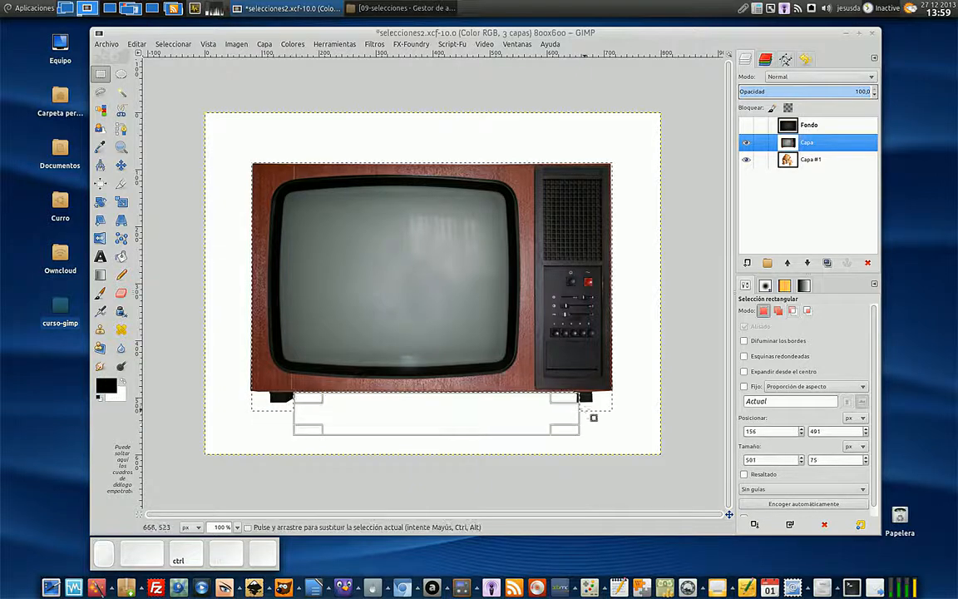
left_click_drag(582, 396, 600, 411)
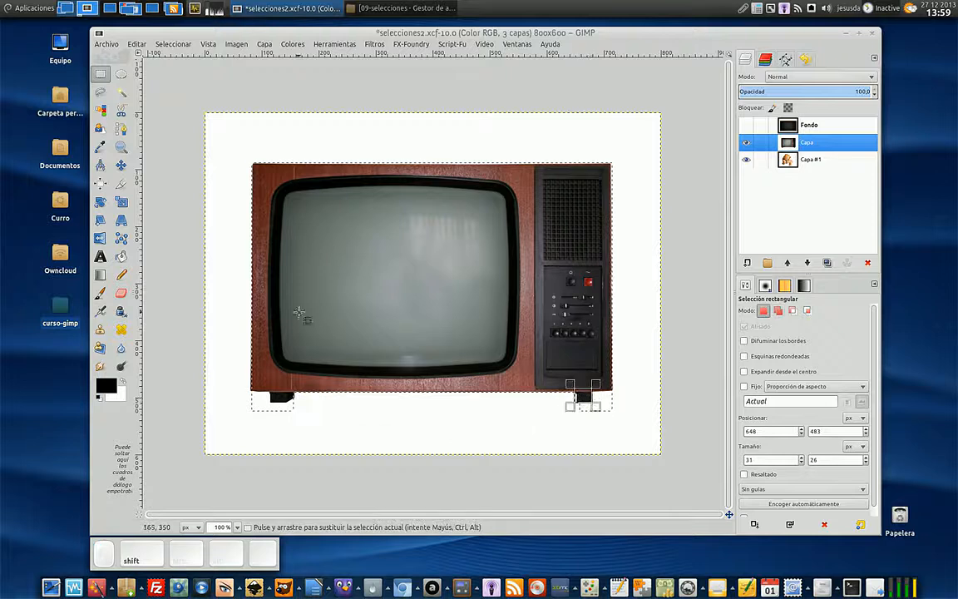
Step: Discard the selection around the television so that nothing is selected
left_click(164, 46)
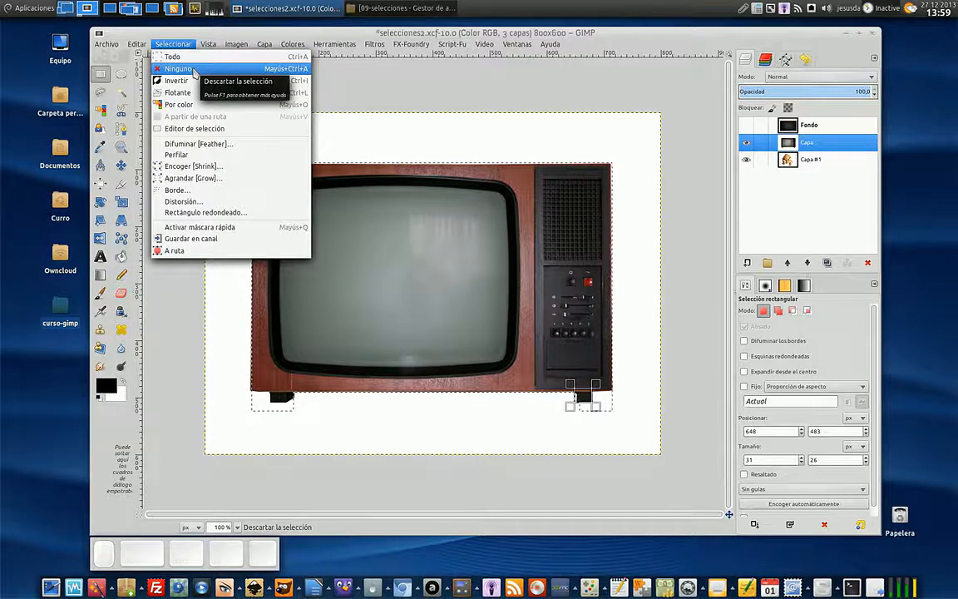
left_click(509, 217)
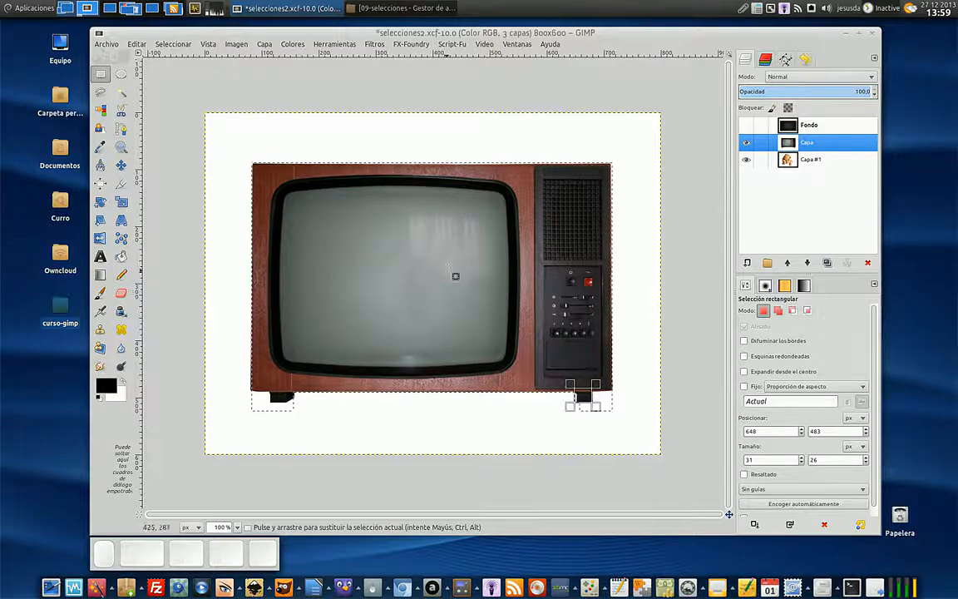
left_click(169, 46)
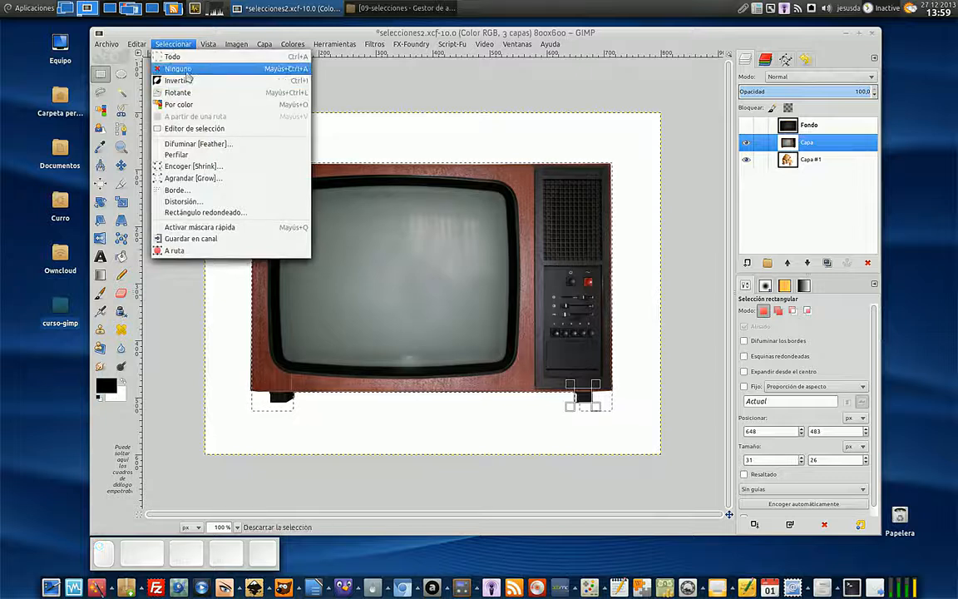
left_click(186, 71)
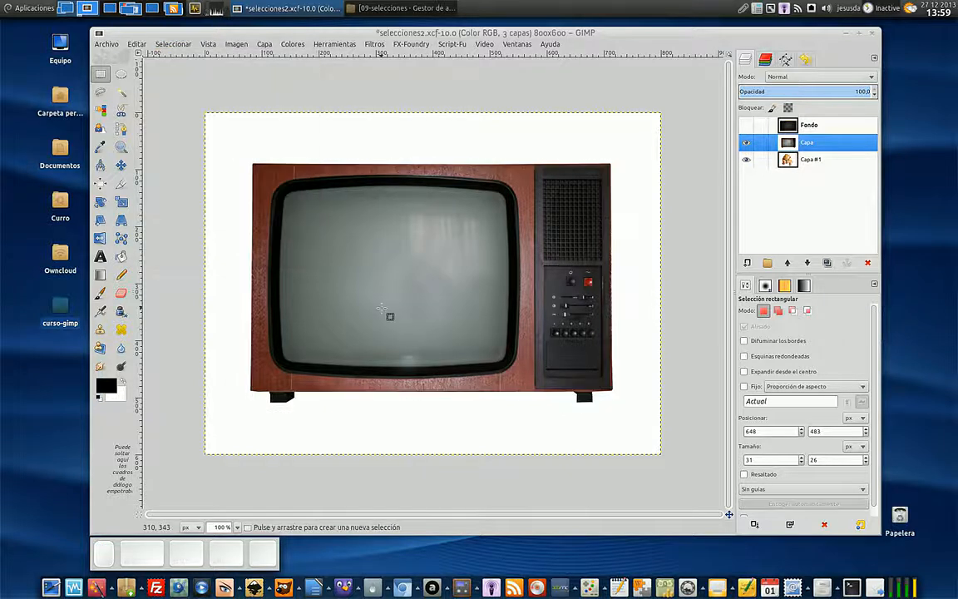